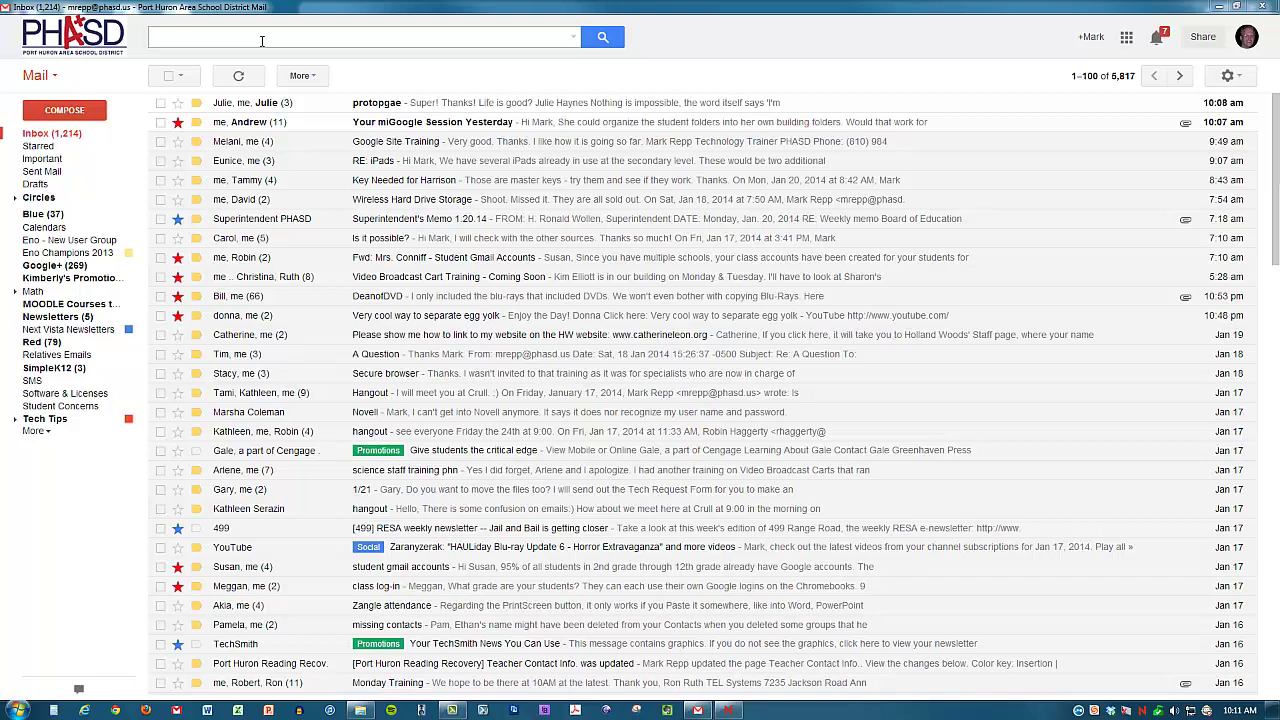
Step: Search the mailbox for messages containing Google+
{"action": "left_click", "coordinate": [262, 41]}
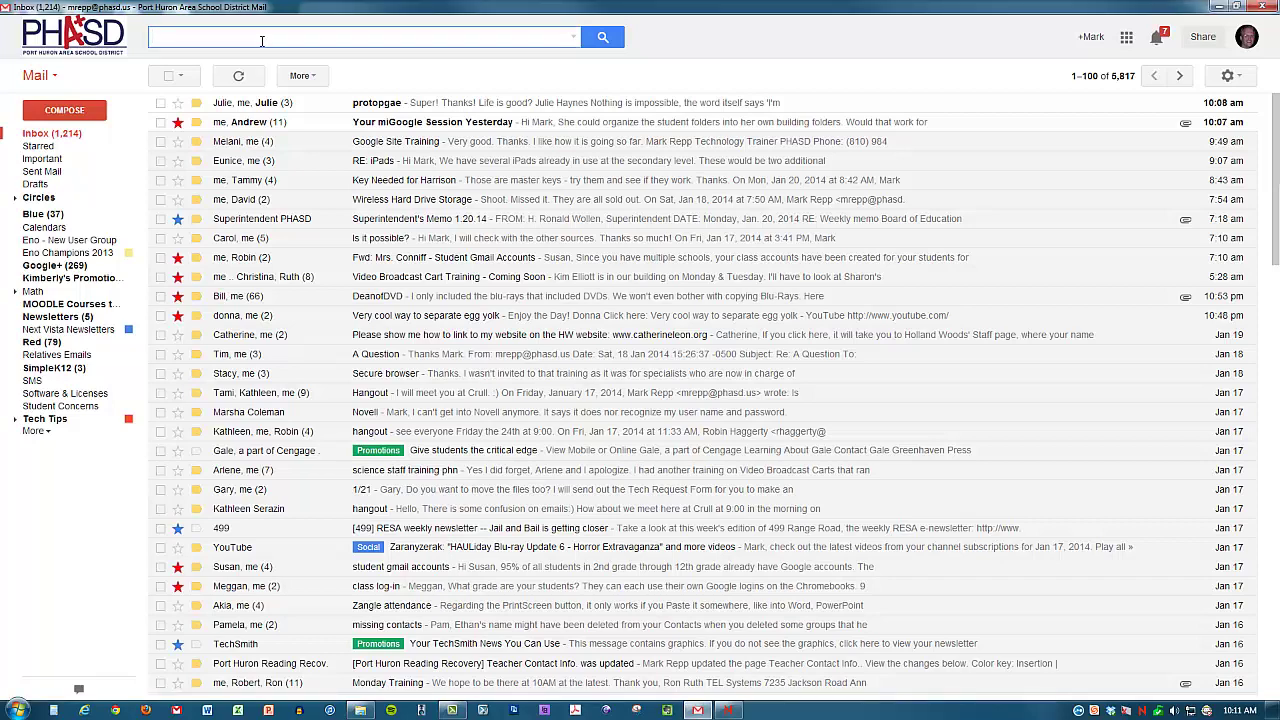
{"action": "type", "text": "Google"}
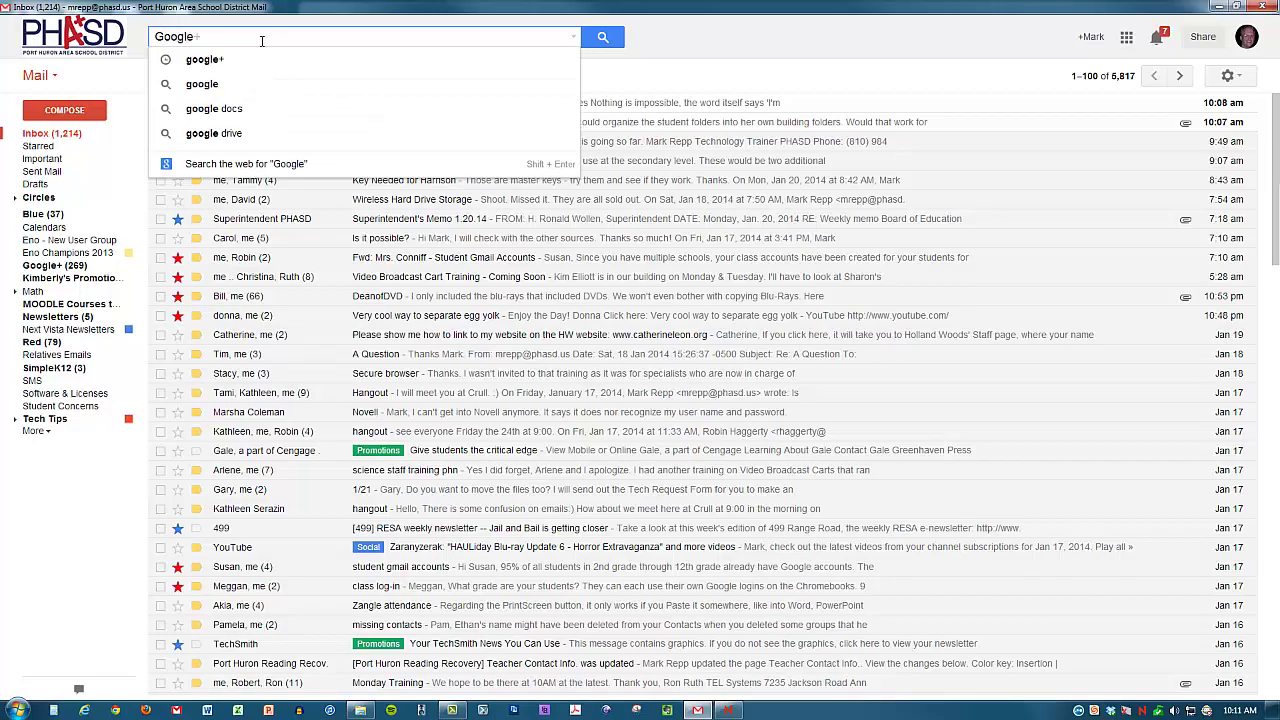
{"action": "type", "text": "+"}
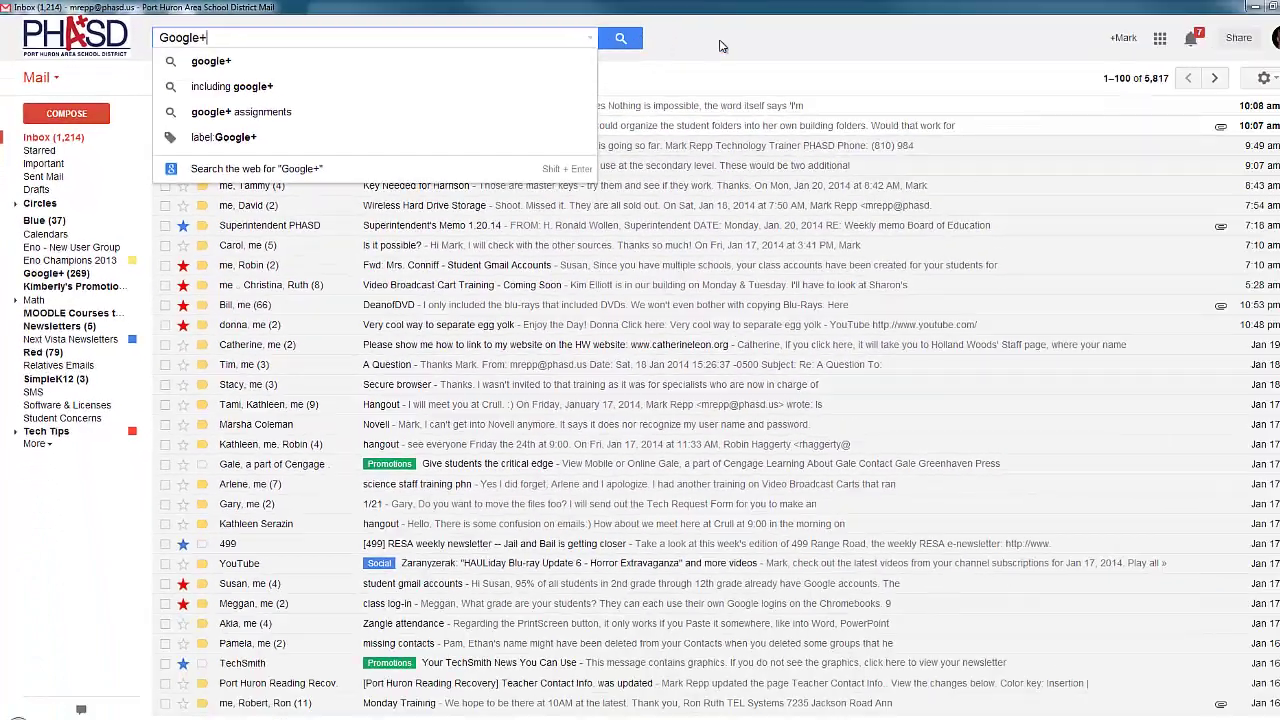
{"action": "left_click", "coordinate": [722, 46]}
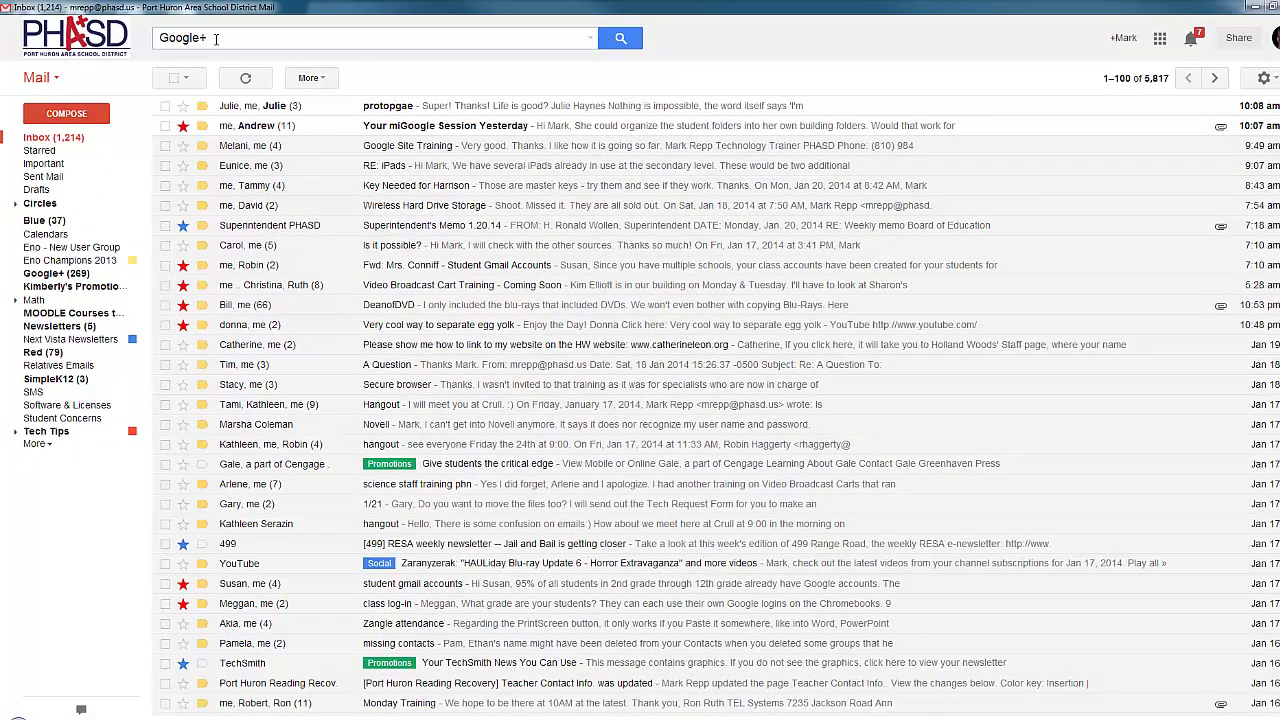
{"action": "left_click", "coordinate": [621, 40]}
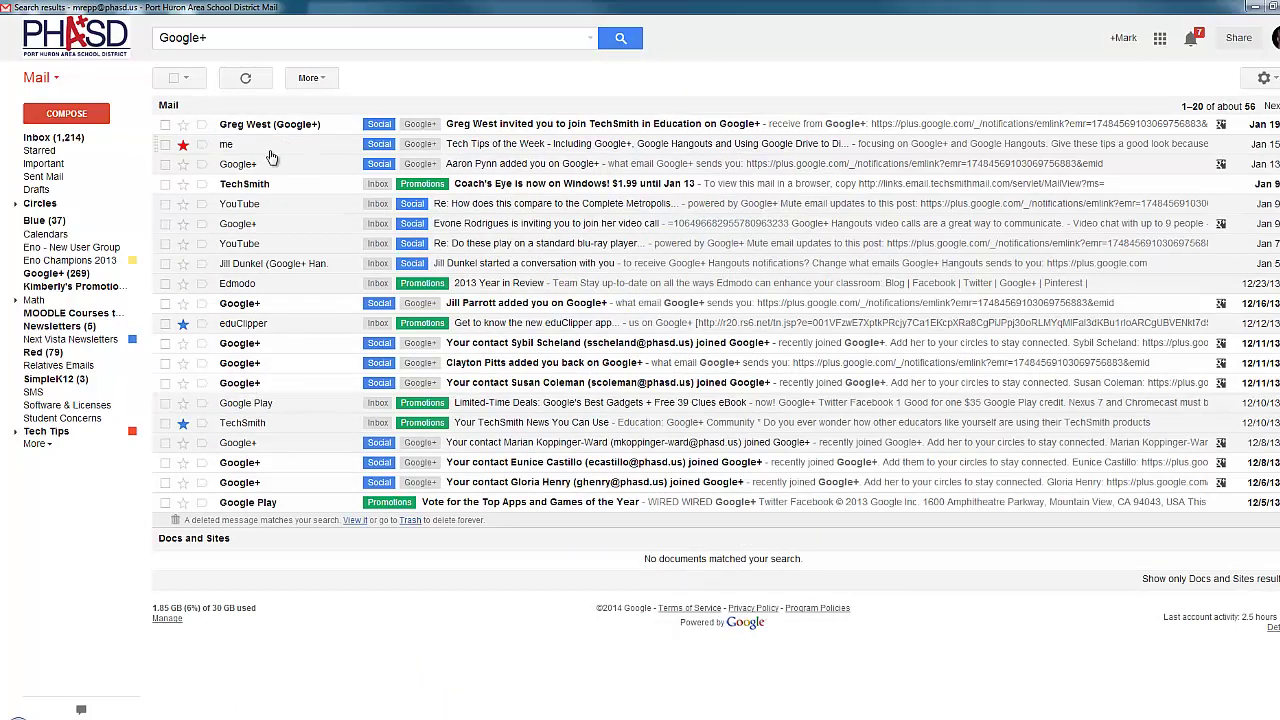
Step: Open the third search result, an "added you on Google+" notification, and start a filter for messages like it
{"action": "left_click", "coordinate": [483, 170]}
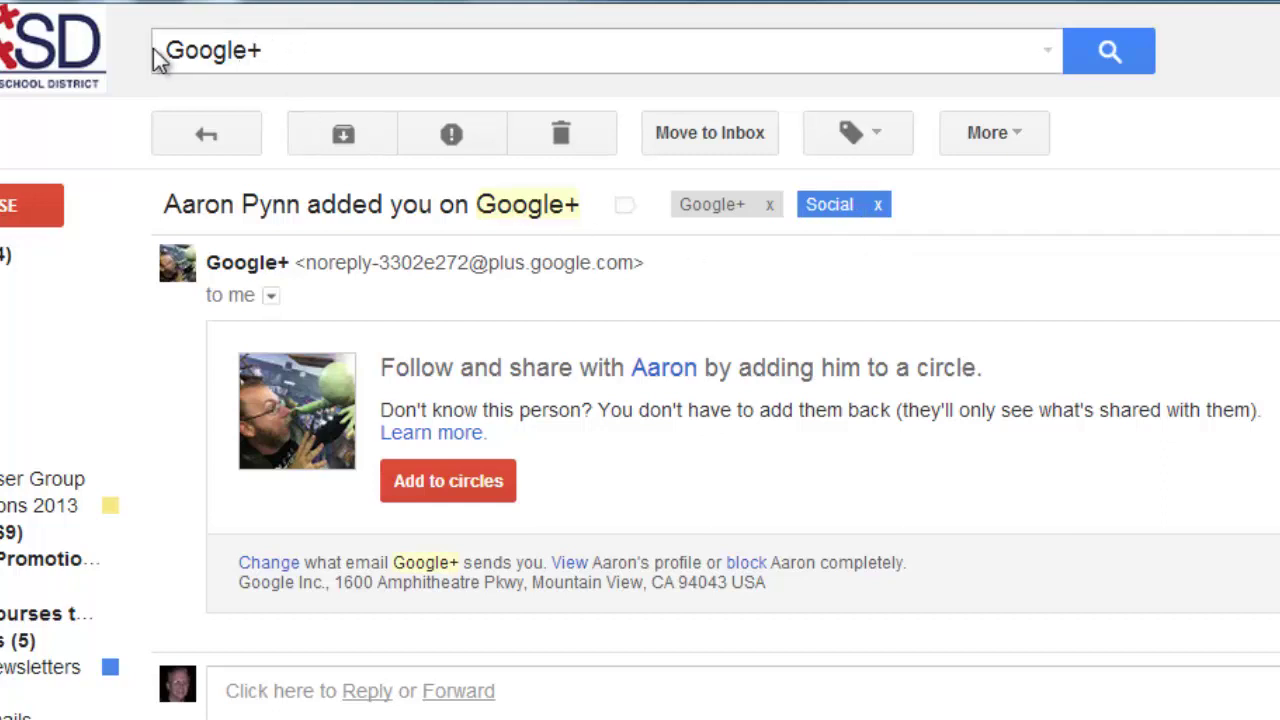
{"action": "left_click_drag", "start_coordinate": [266, 50], "coordinate": [134, 50]}
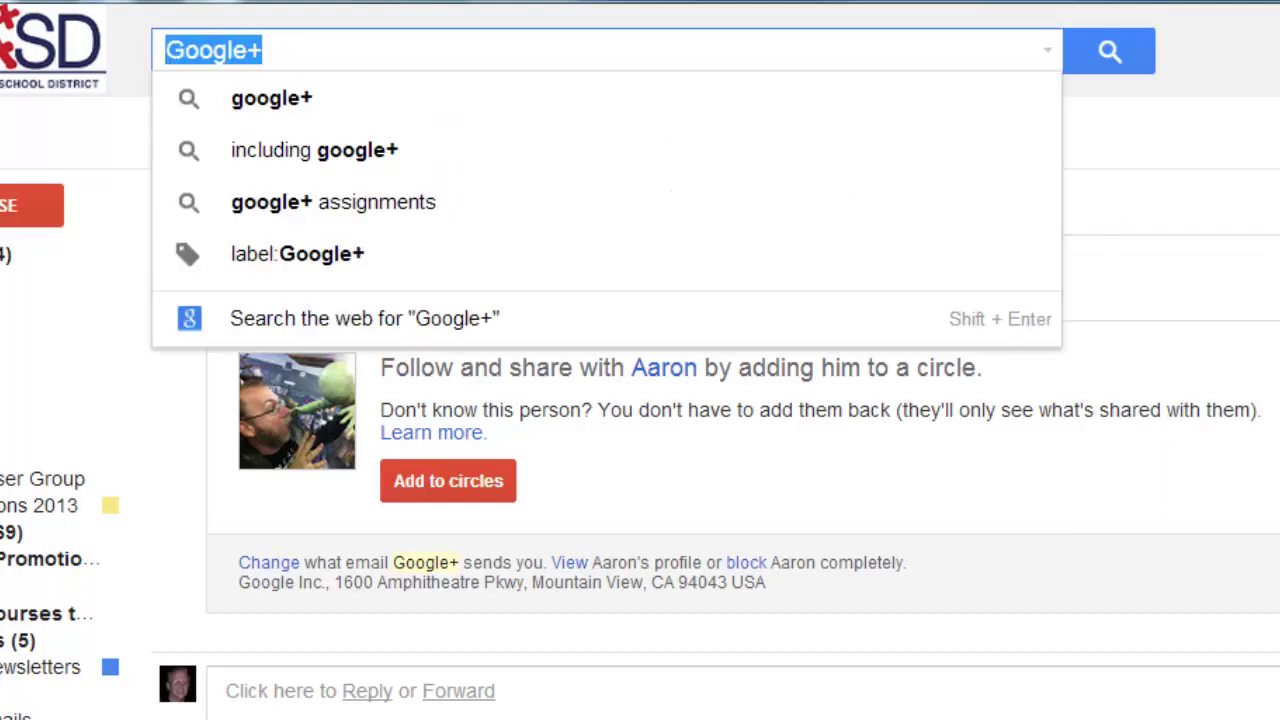
{"action": "left_click", "coordinate": [1114, 171]}
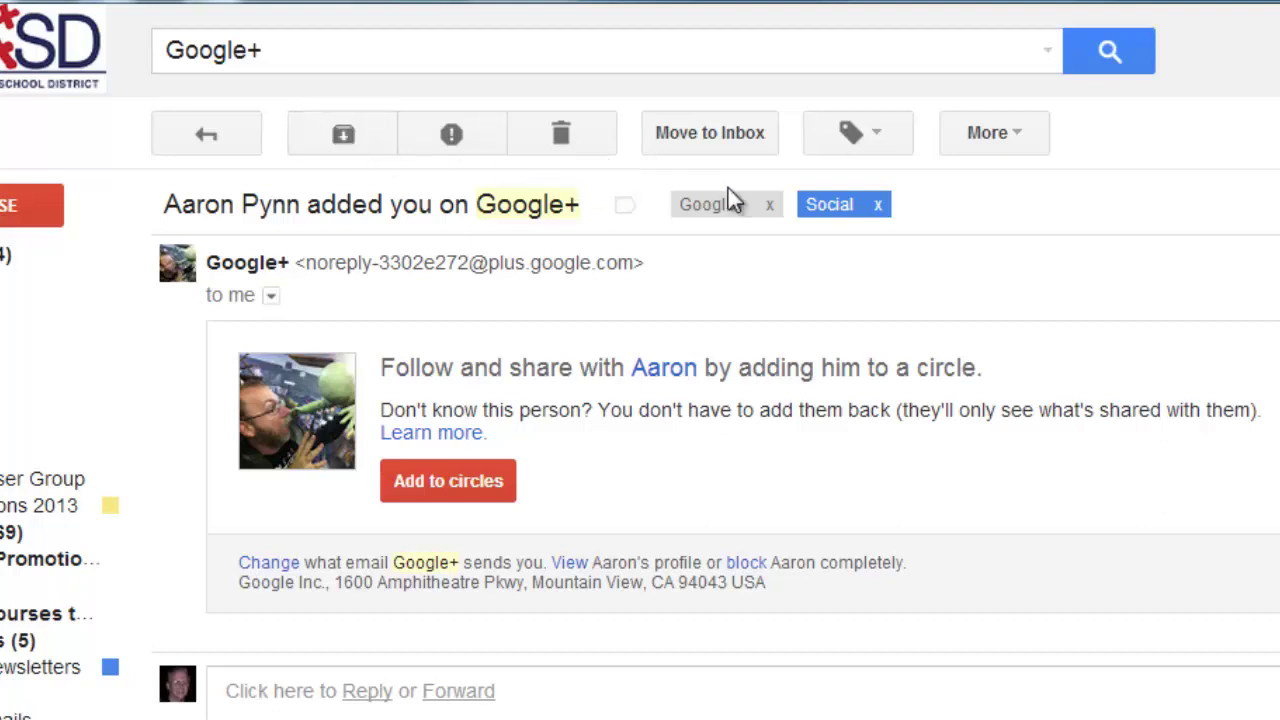
{"action": "left_click", "coordinate": [989, 140]}
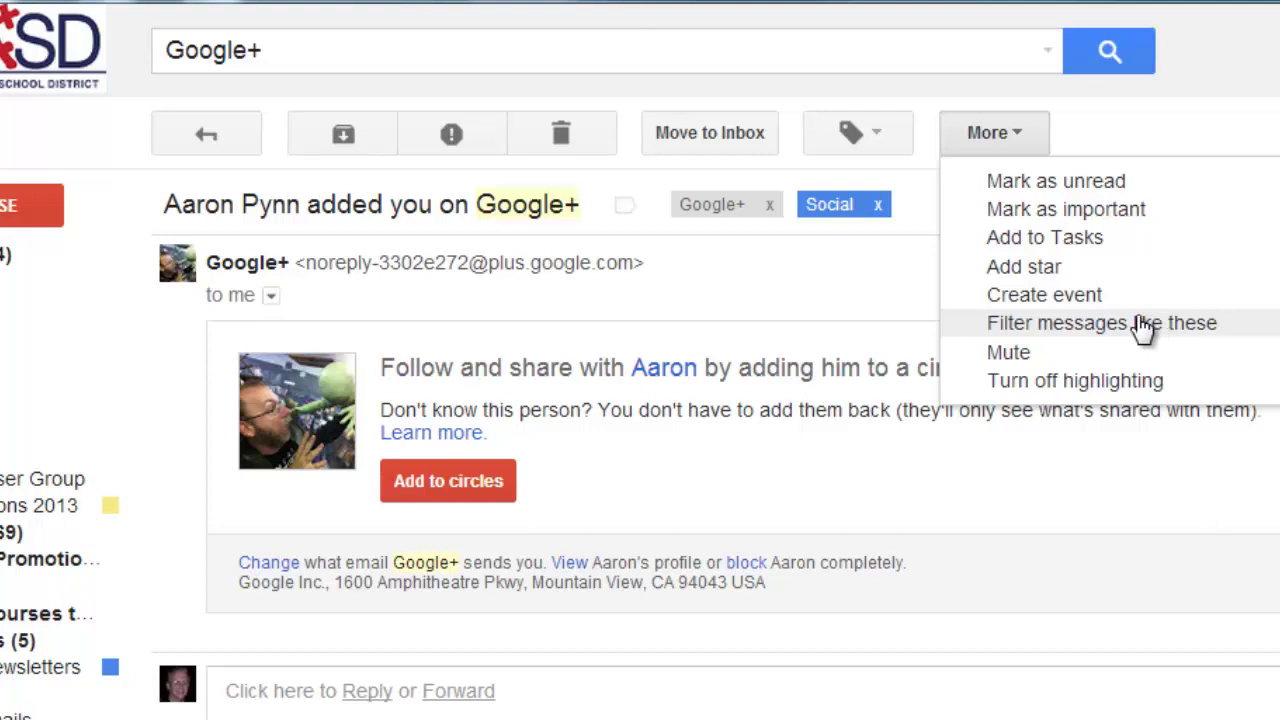
{"action": "left_click", "coordinate": [1085, 325]}
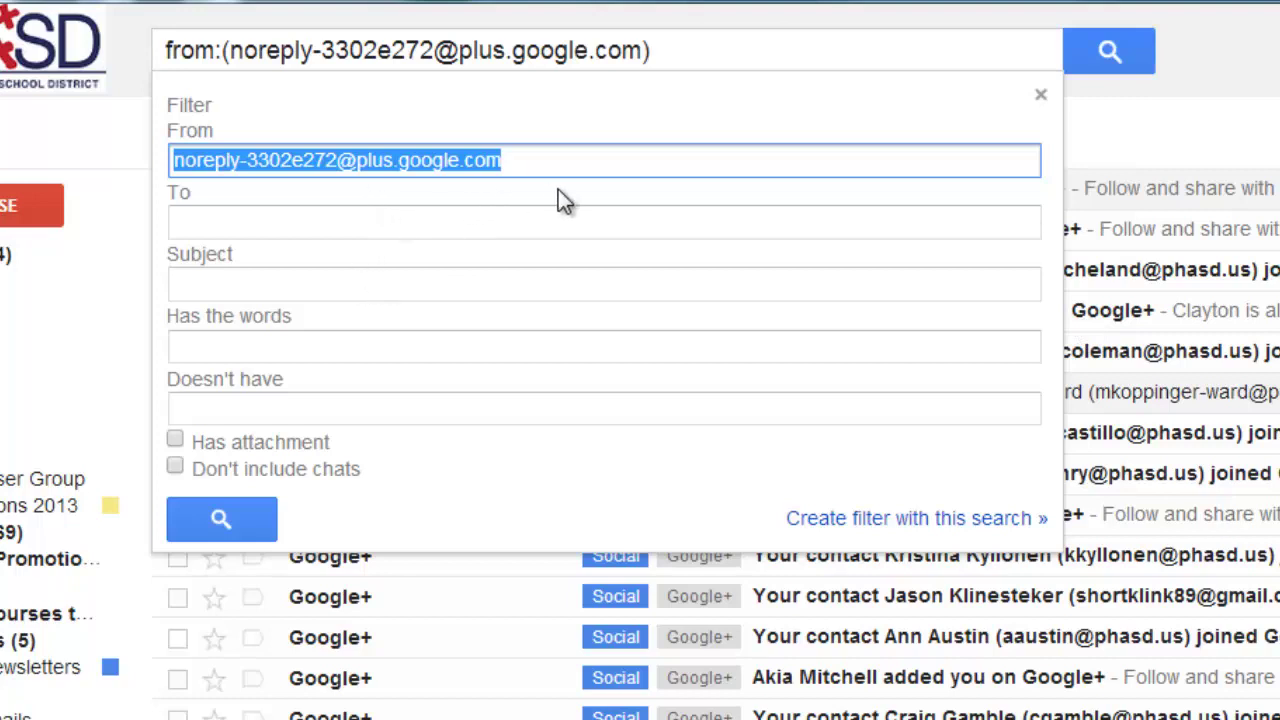
Step: Clear the filter's sender criterion, set its subject to Google+, and continue to the filter actions
{"action": "key", "text": "BackSpace"}
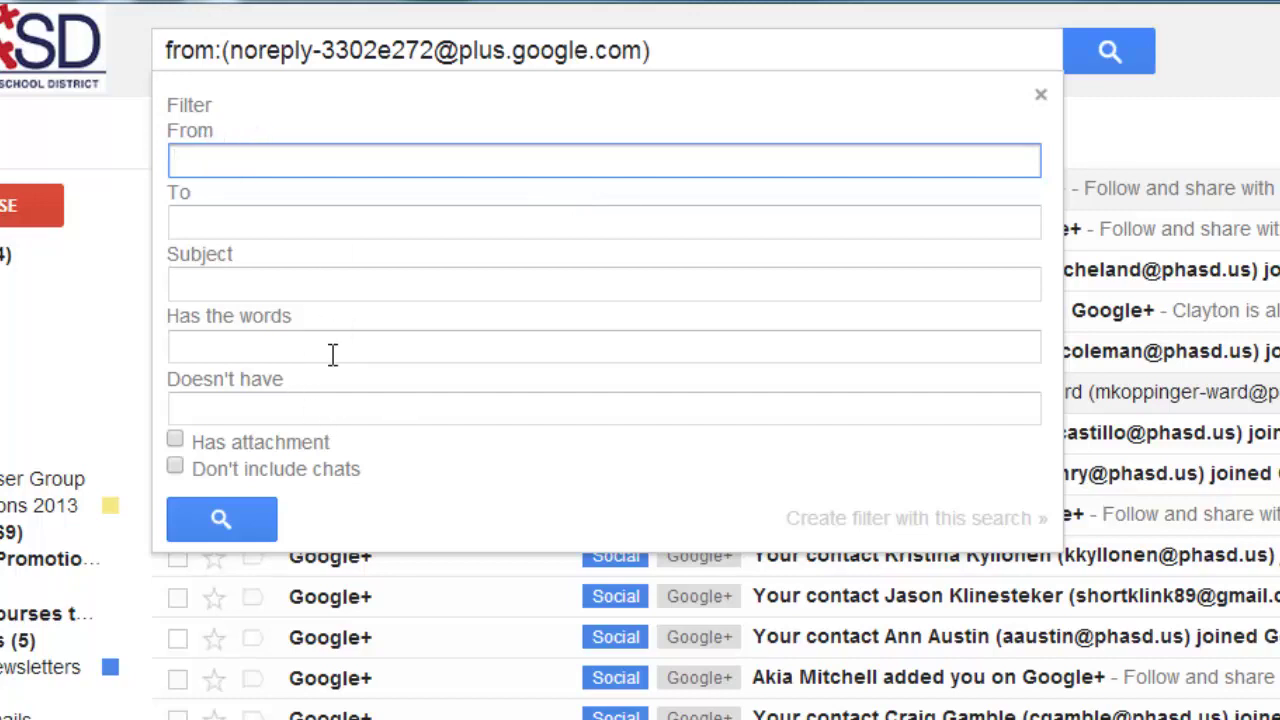
{"action": "left_click", "coordinate": [290, 277]}
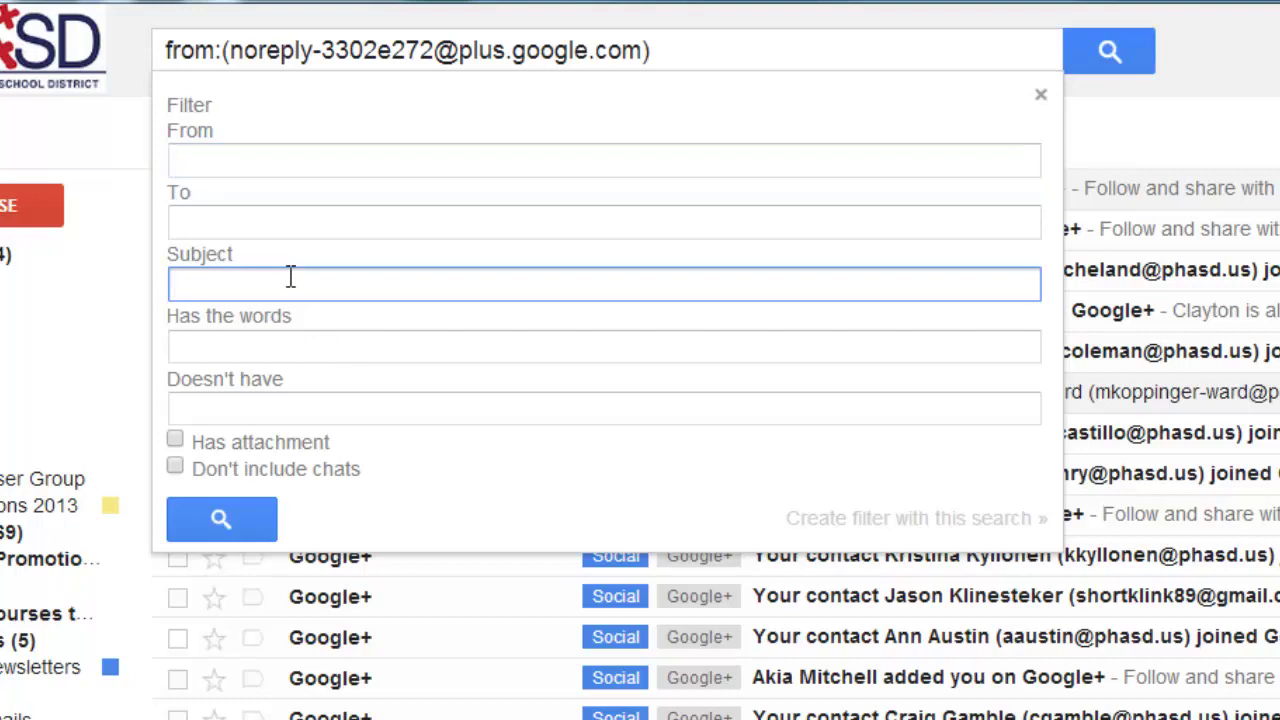
{"action": "type", "text": "Google+"}
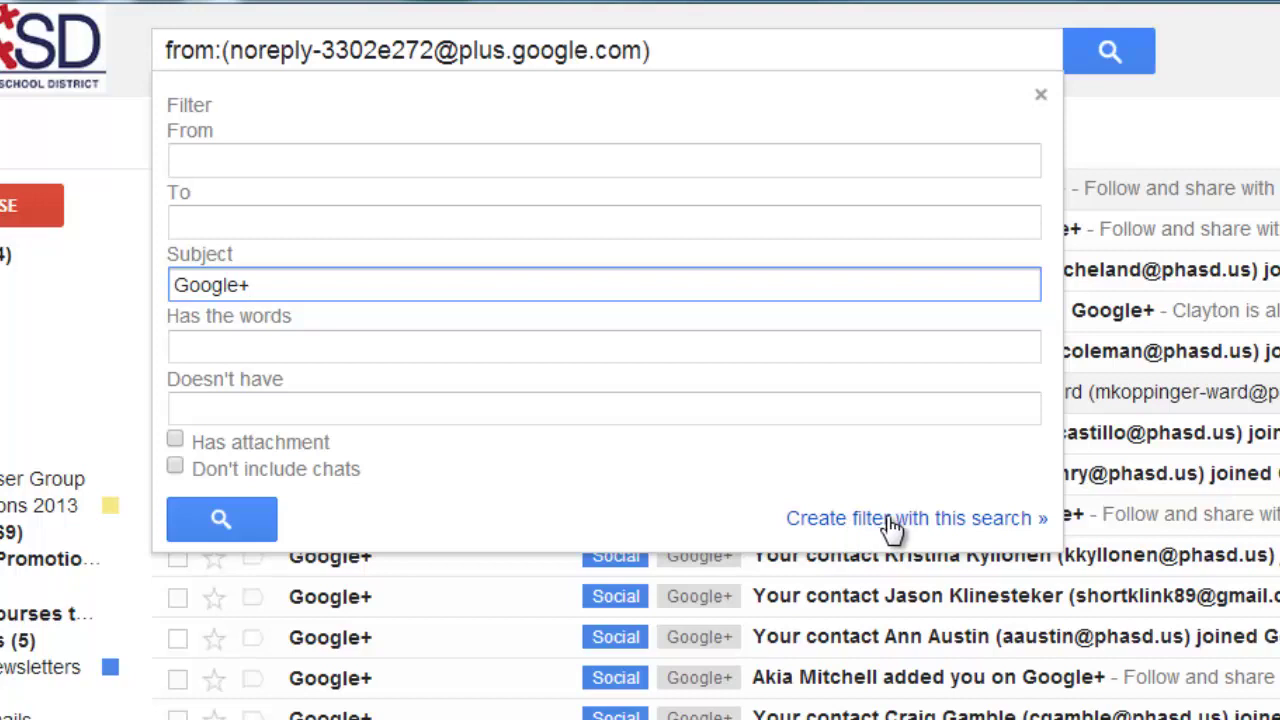
{"action": "left_click", "coordinate": [978, 521]}
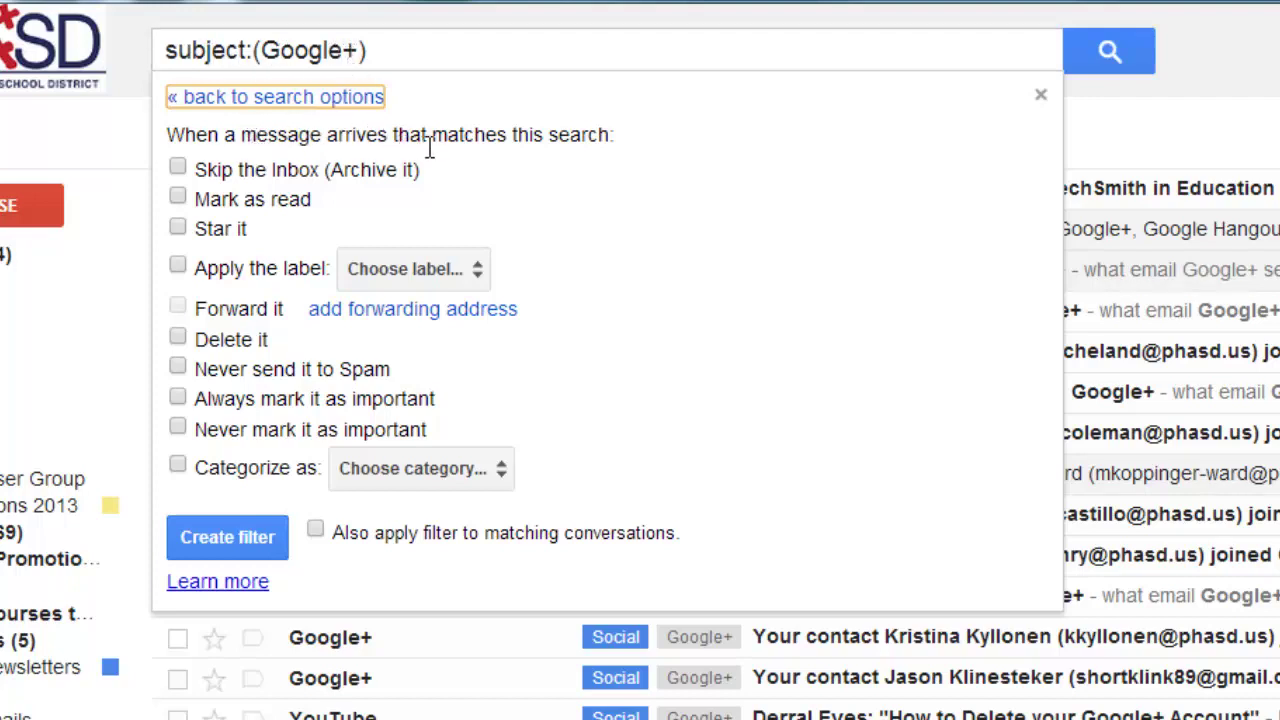
Step: Set the filter to skip the Inbox, mark messages as read, and apply the Google+ label
{"action": "left_click", "coordinate": [178, 170]}
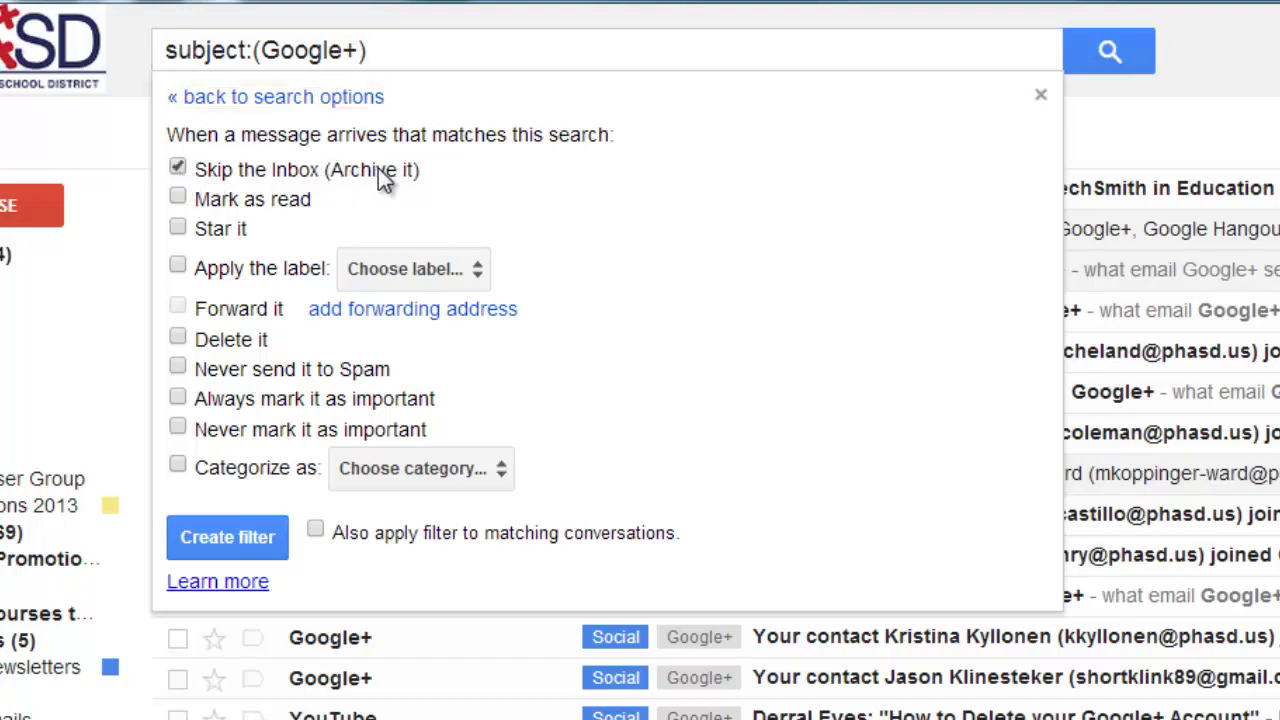
{"action": "left_click", "coordinate": [178, 199]}
{"action": "left_click", "coordinate": [412, 280]}
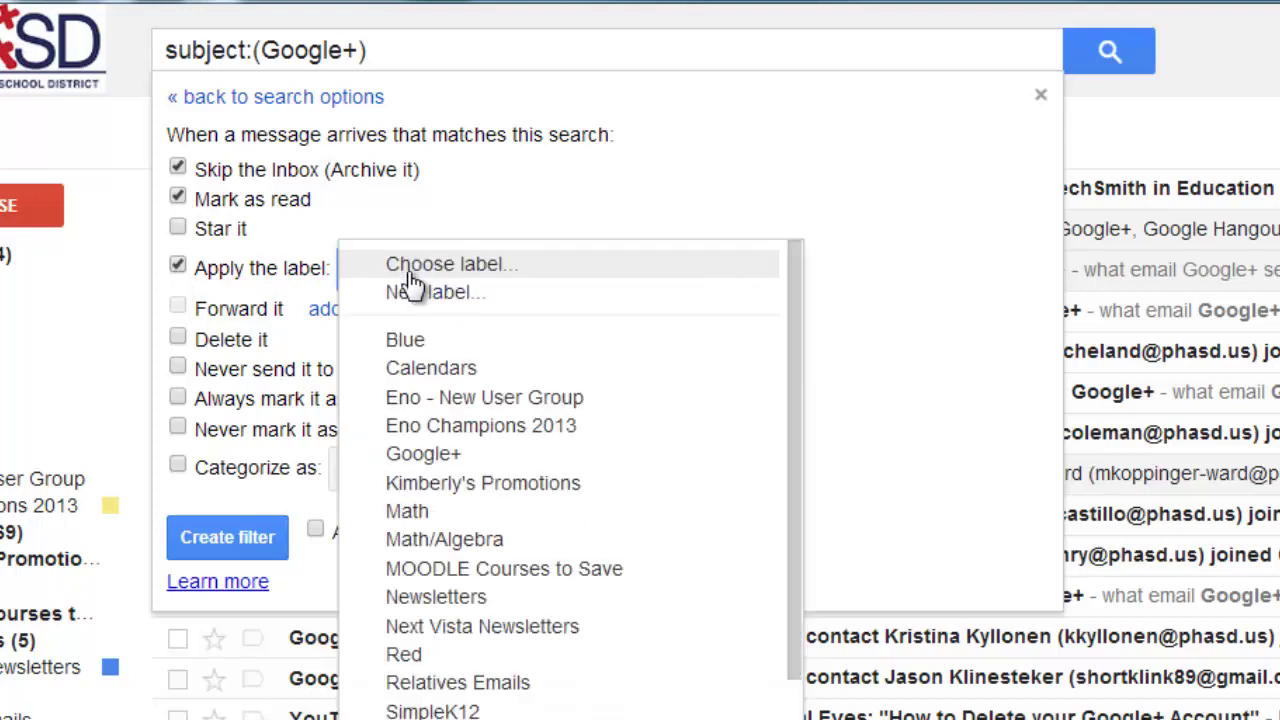
{"action": "left_click", "coordinate": [427, 453]}
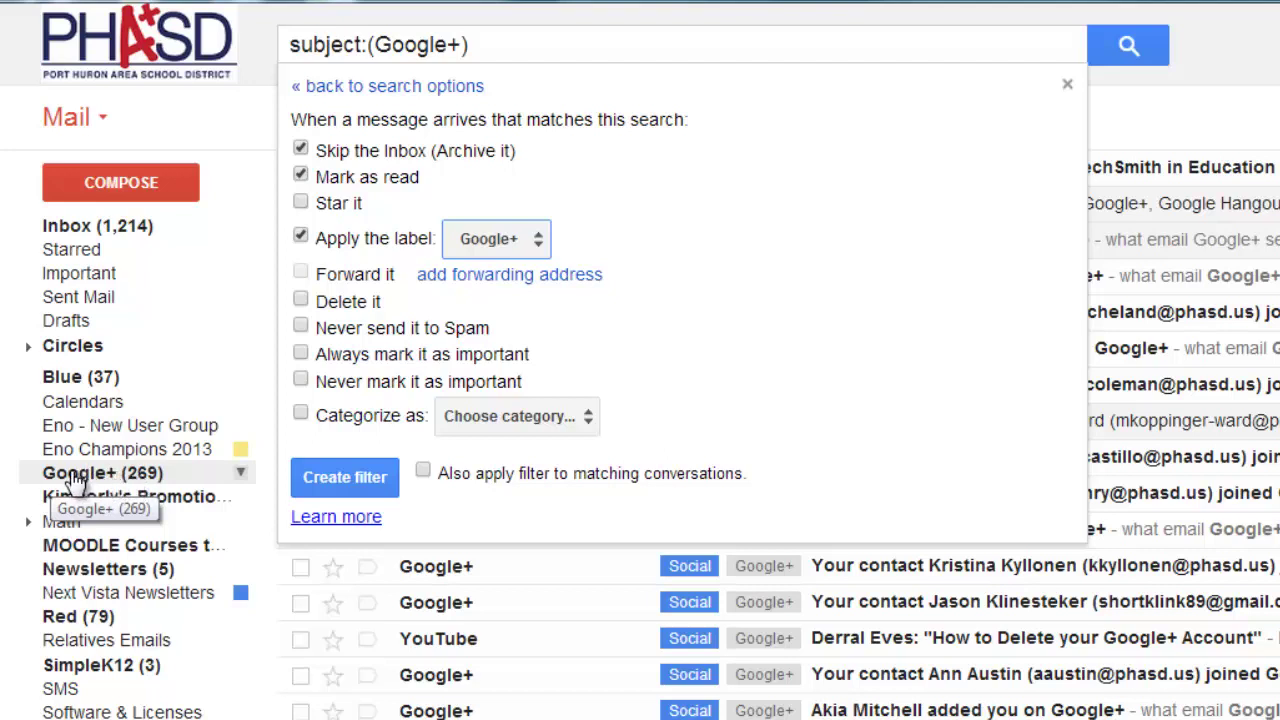
Step: Add never sending to Spam and the Social category, and create the filter with matching conversations included
{"action": "left_click", "coordinate": [301, 327]}
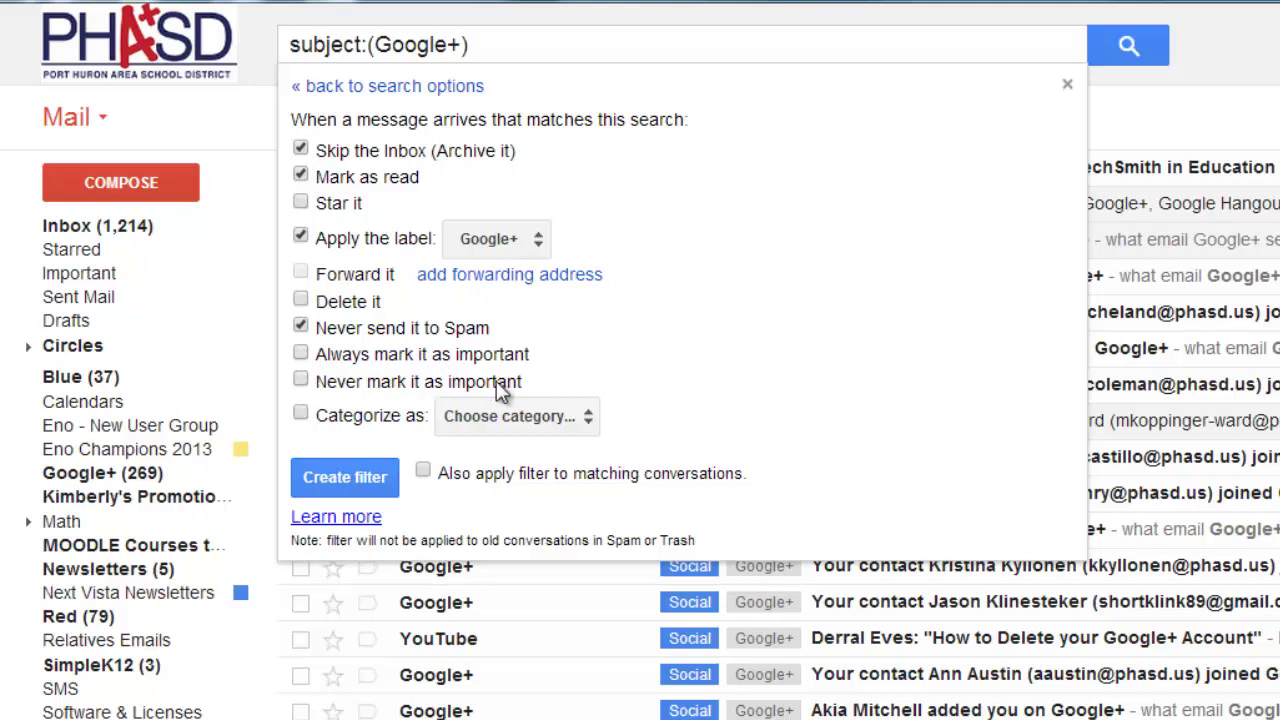
{"action": "left_click", "coordinate": [301, 415]}
{"action": "left_click", "coordinate": [500, 415]}
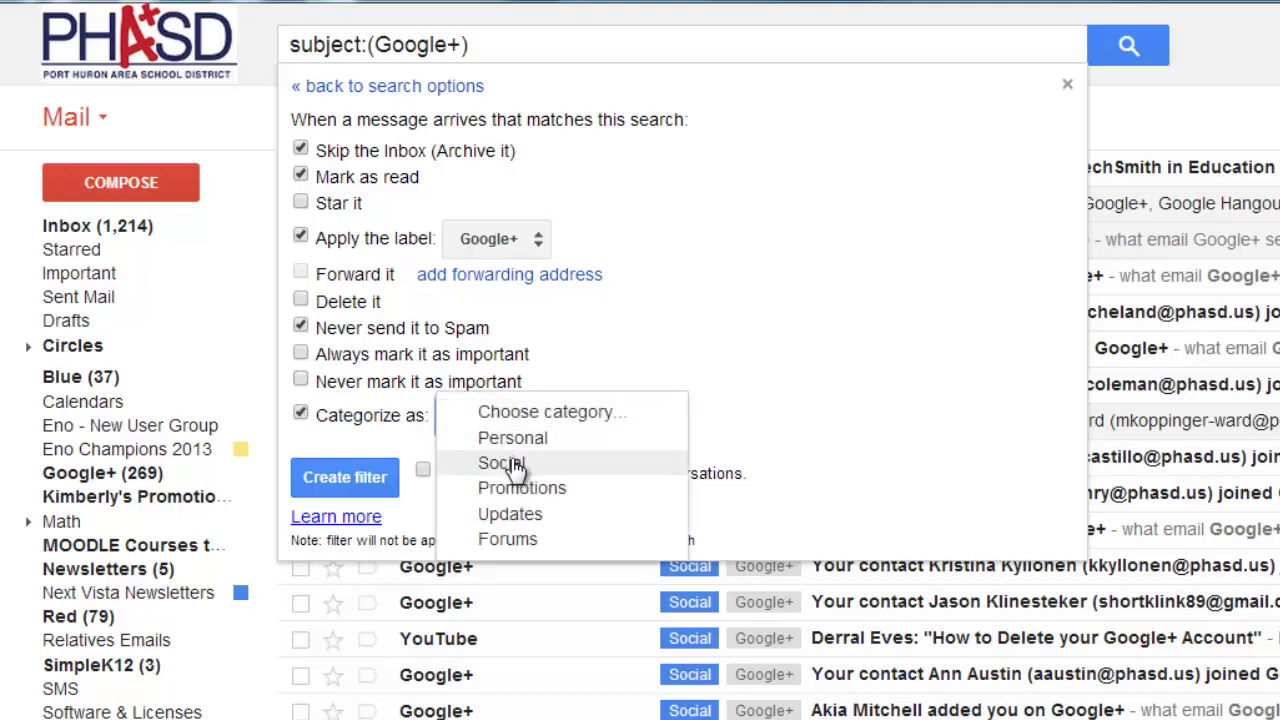
{"action": "left_click", "coordinate": [512, 462]}
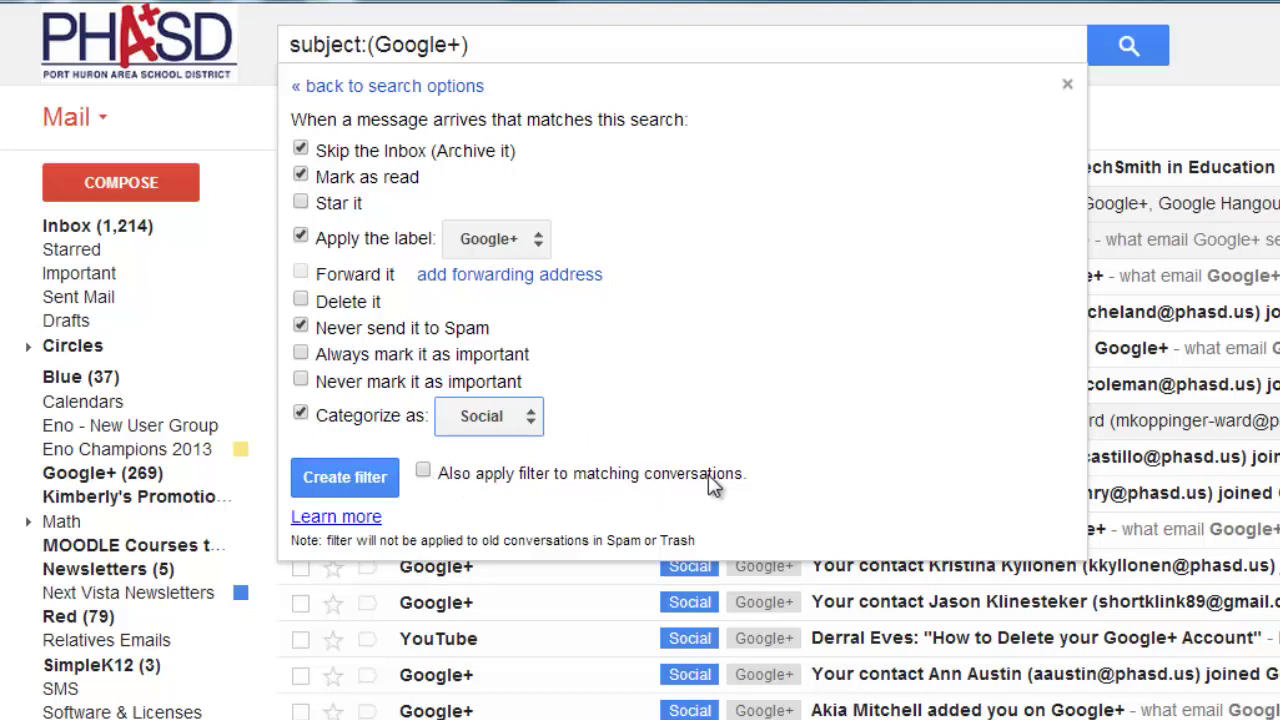
{"action": "left_click", "coordinate": [424, 474]}
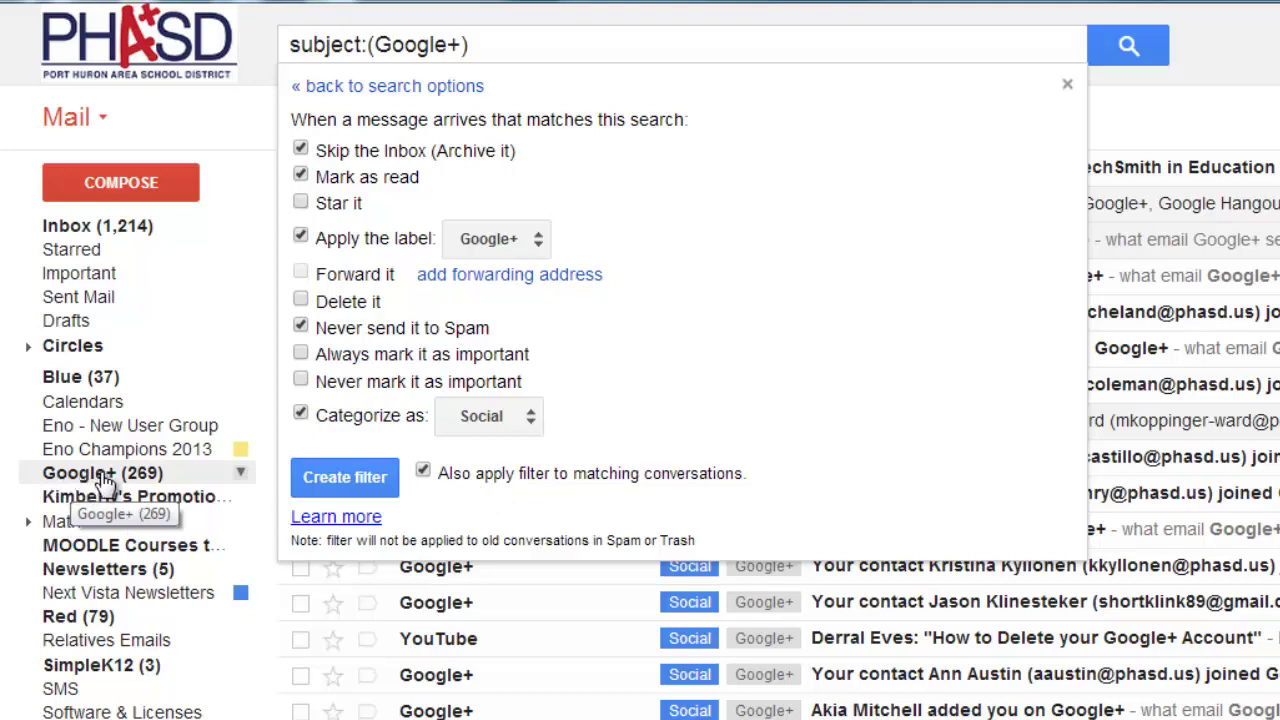
{"action": "left_click", "coordinate": [342, 477]}
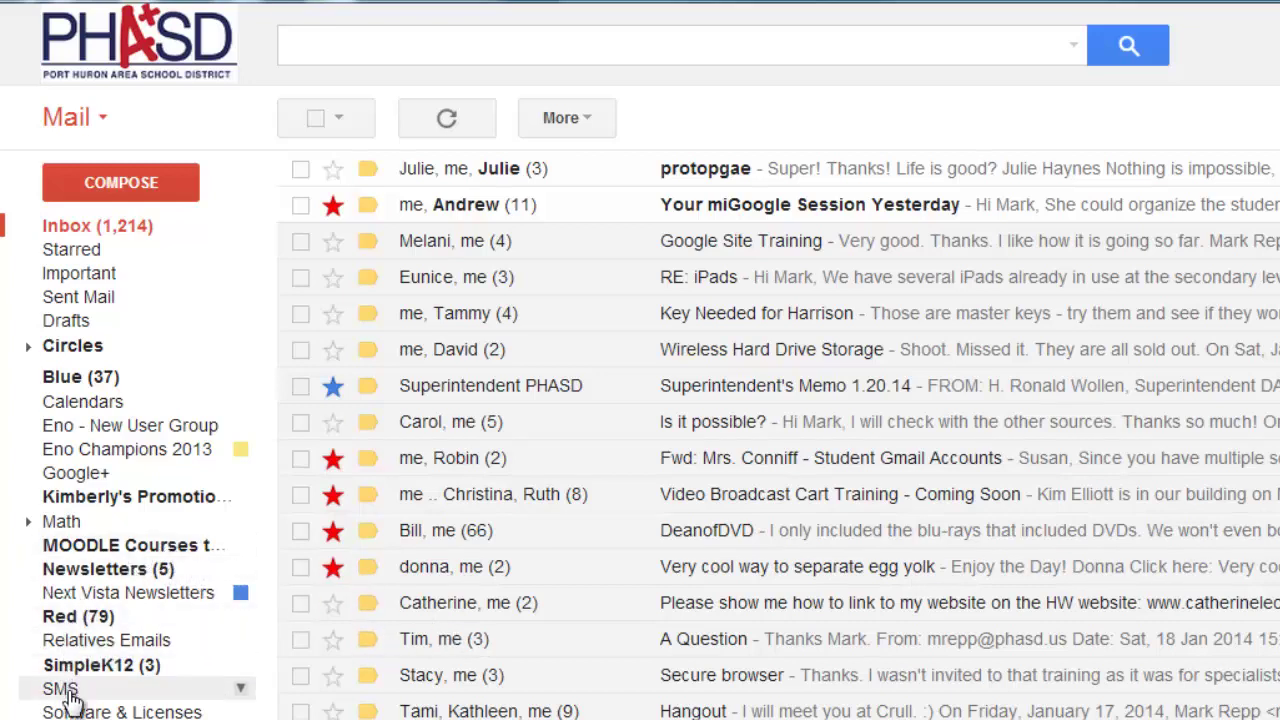
Step: Check the messages filed under the Google+ label and return to the Inbox
{"action": "left_click", "coordinate": [77, 478]}
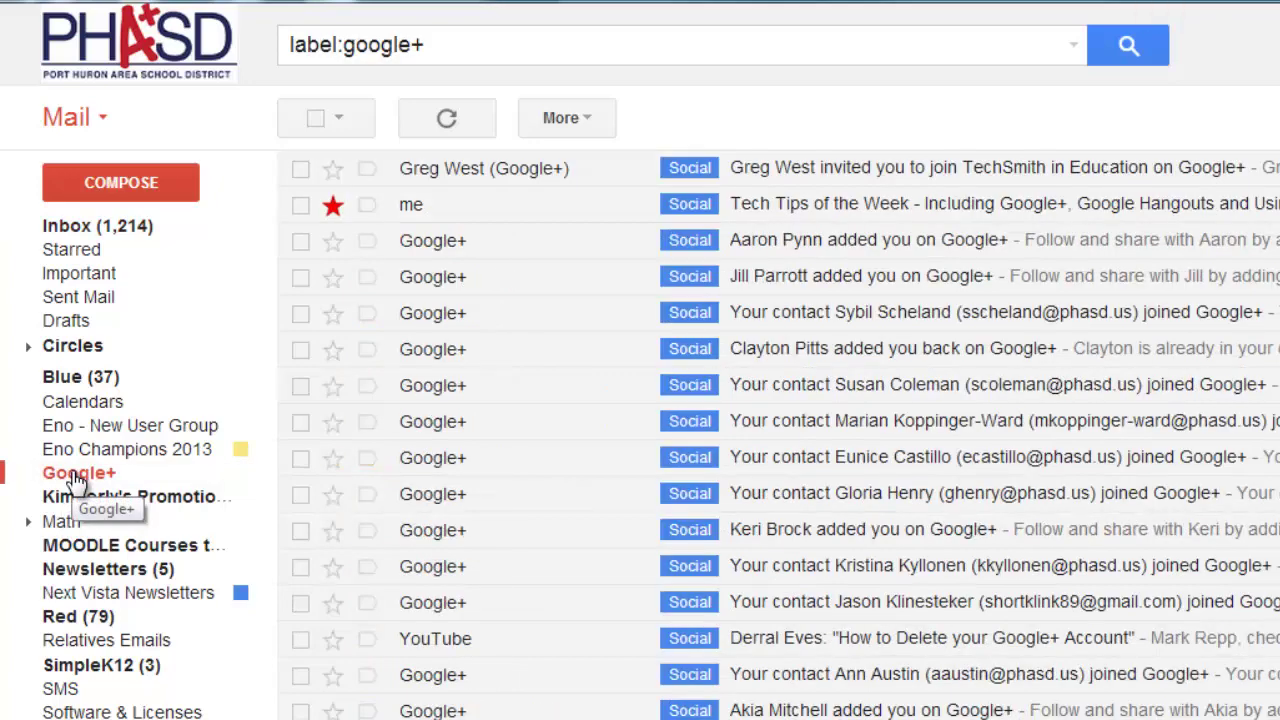
{"action": "scroll", "coordinate": [403, 412], "scroll_direction": "down", "scroll_amount": 10}
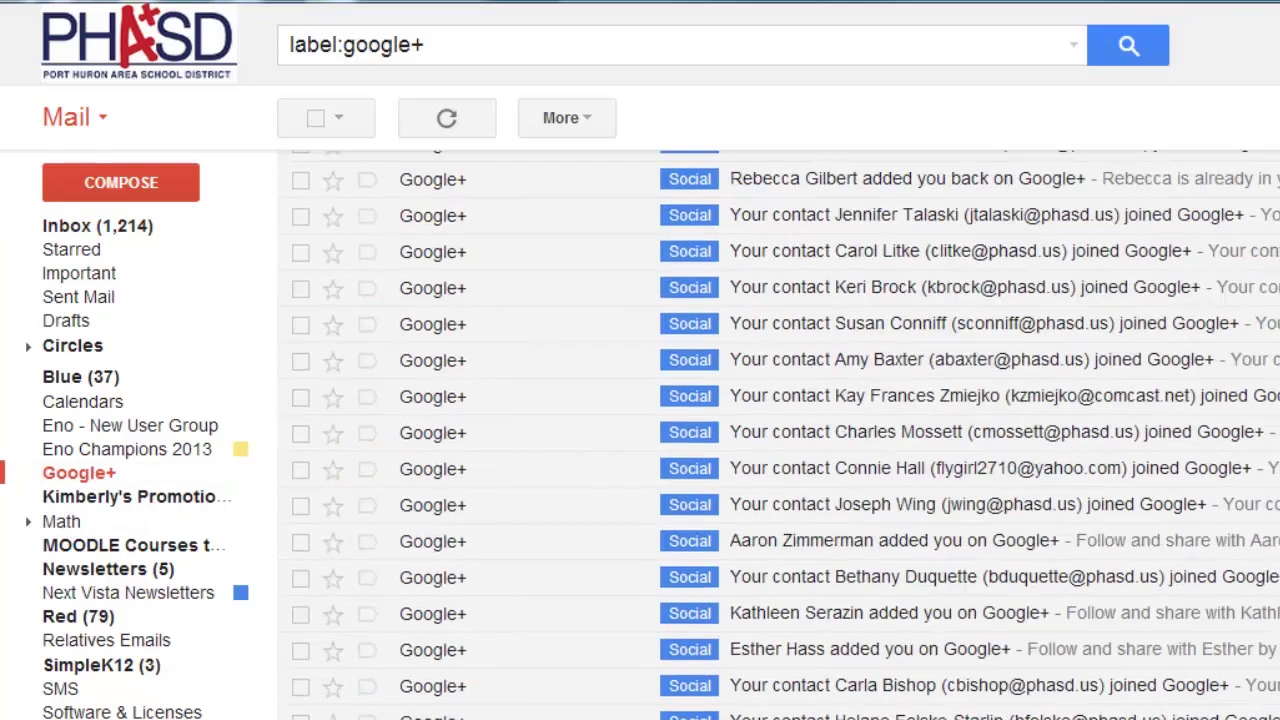
{"action": "scroll", "coordinate": [786, 435], "scroll_direction": "down", "scroll_amount": 12}
{"action": "scroll", "coordinate": [786, 435], "scroll_direction": "up", "scroll_amount": 17}
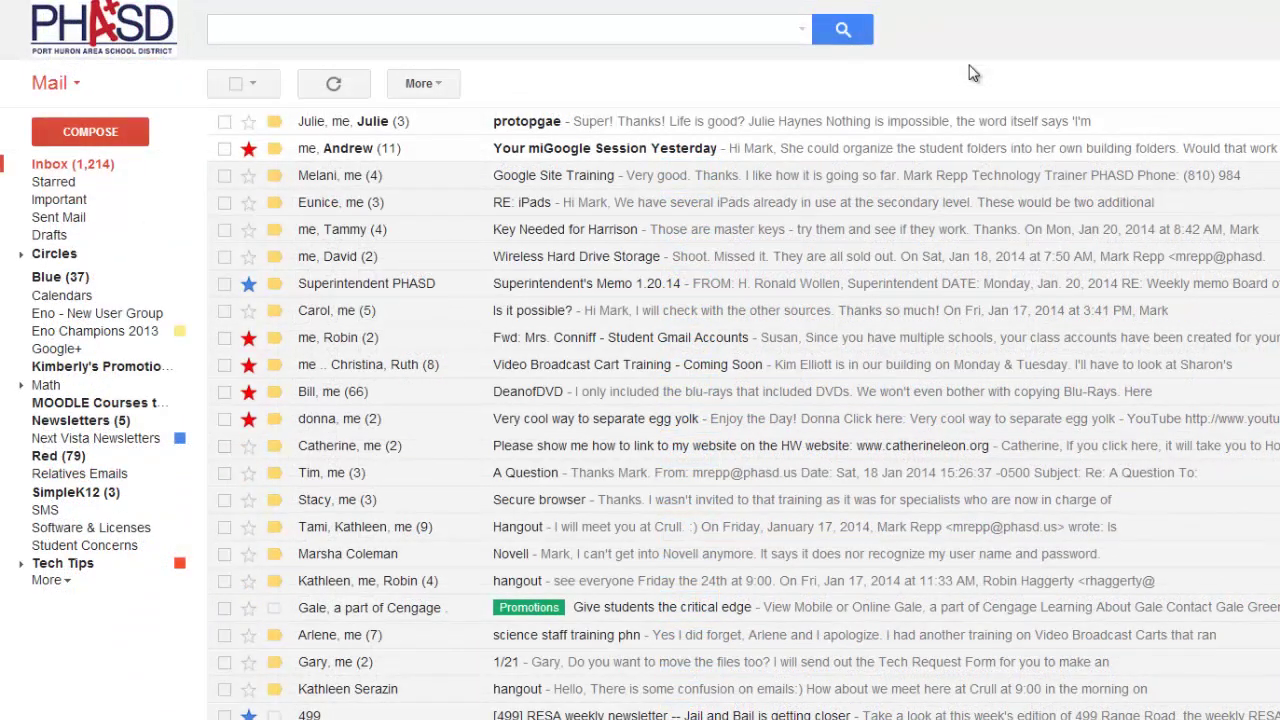
Step: Open the Gale message "Give students the critical edge" and start a filter for messages like it
{"action": "mouse_move", "coordinate": [448, 612]}
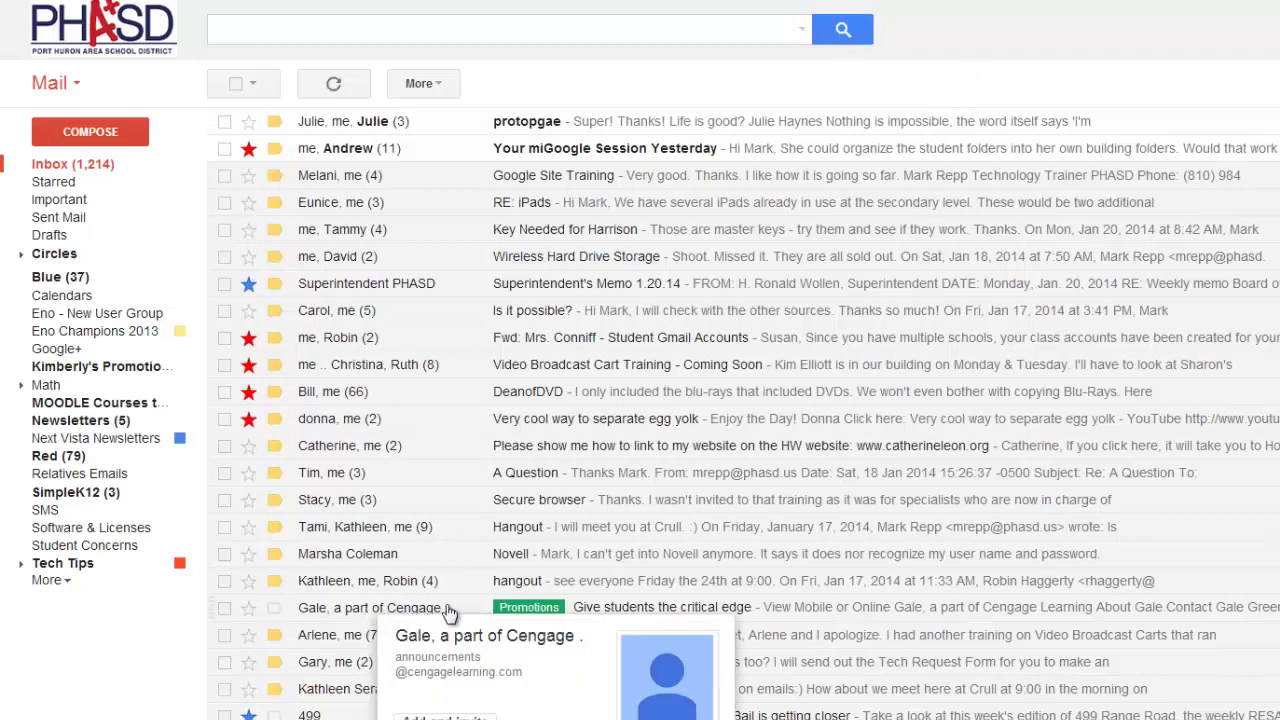
{"action": "left_click", "coordinate": [616, 607]}
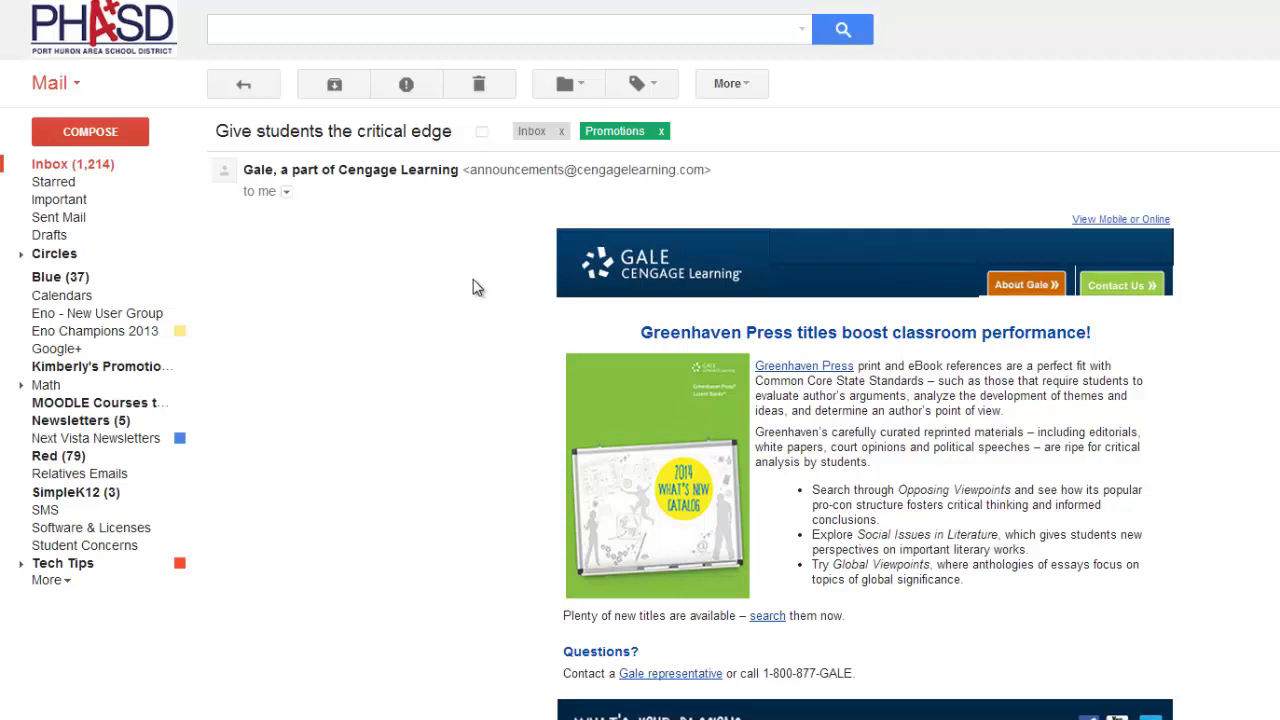
{"action": "left_click", "coordinate": [734, 87]}
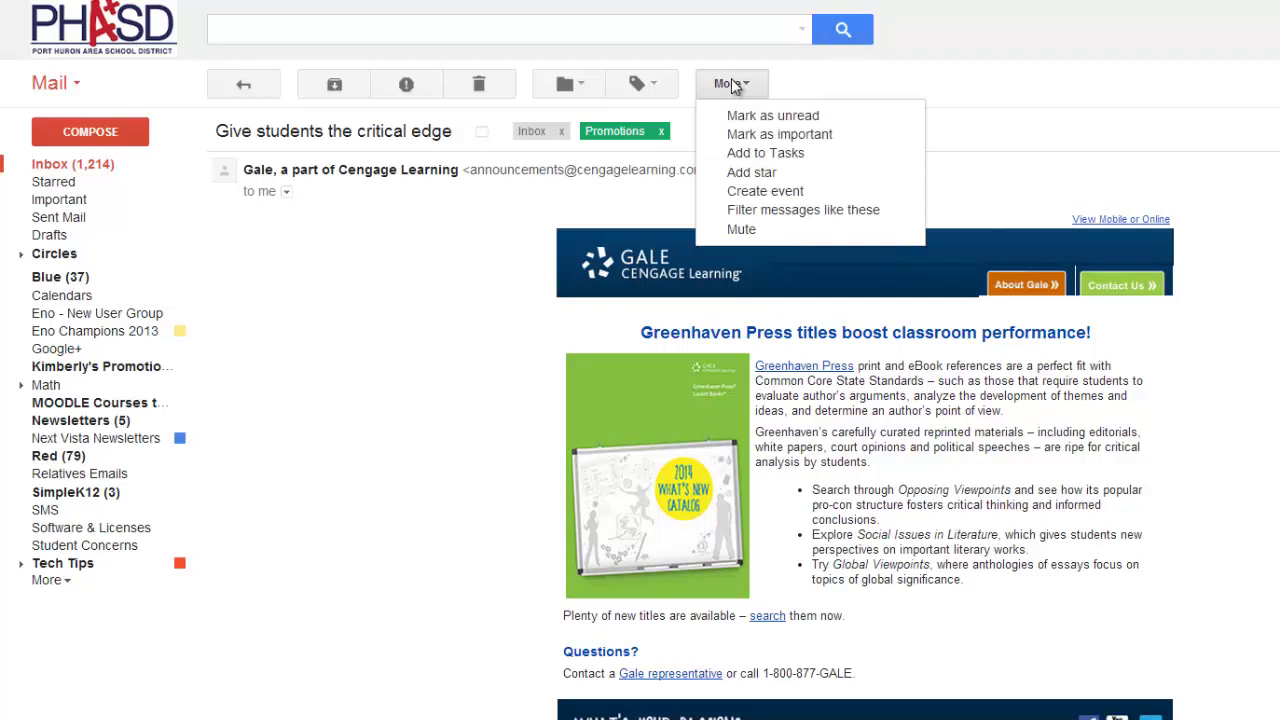
{"action": "left_click", "coordinate": [764, 212]}
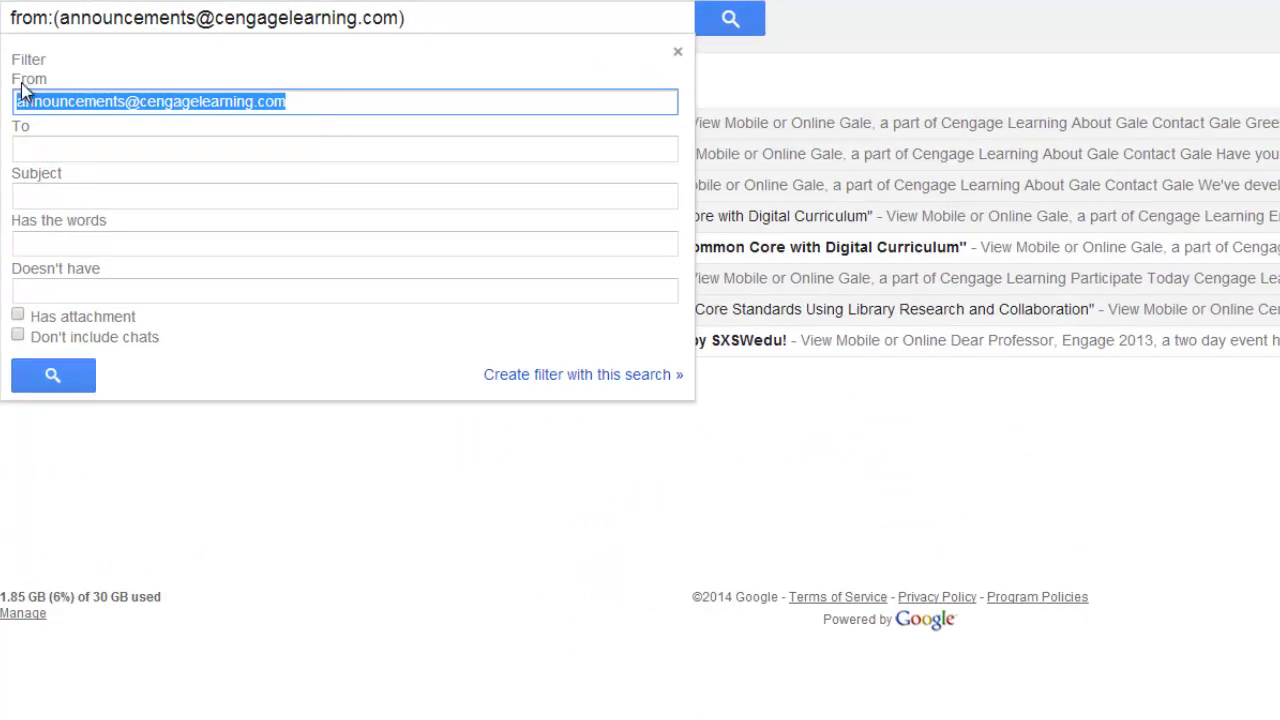
Step: Keep the sender's address as the filter's only criterion and continue to the filter actions
{"action": "left_click", "coordinate": [83, 192]}
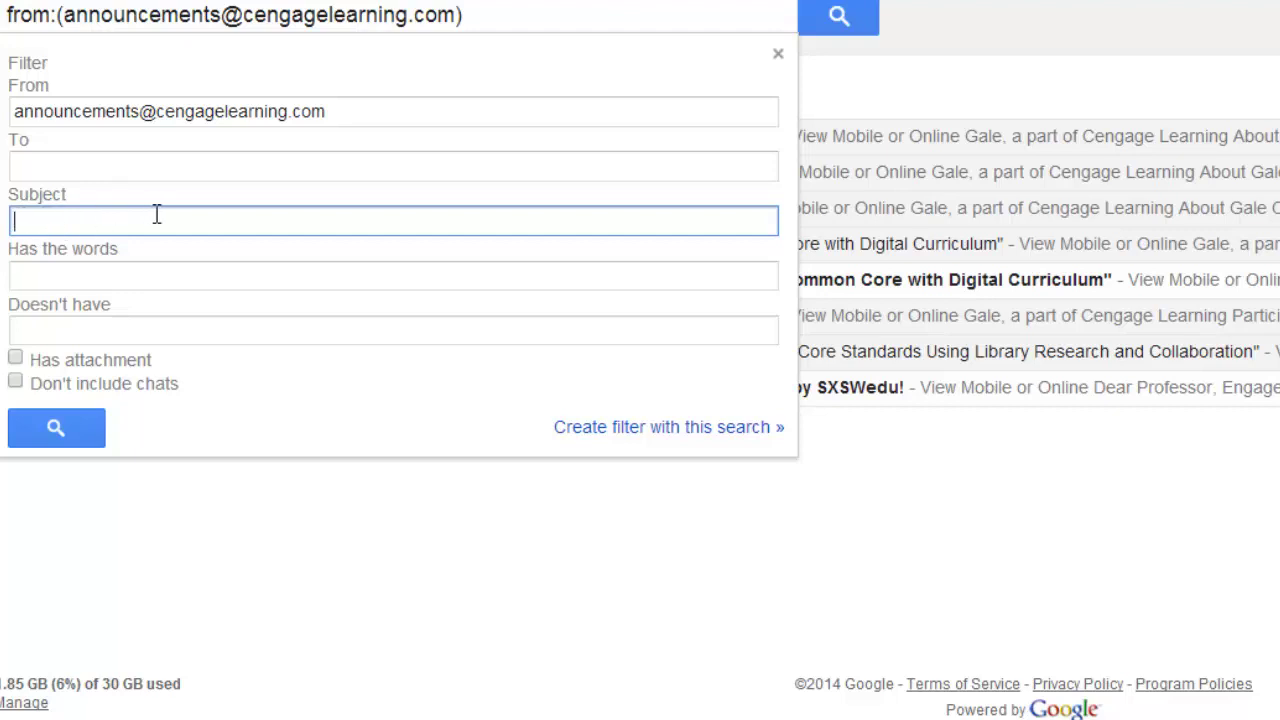
{"action": "left_click_drag", "start_coordinate": [352, 111], "coordinate": [12, 112]}
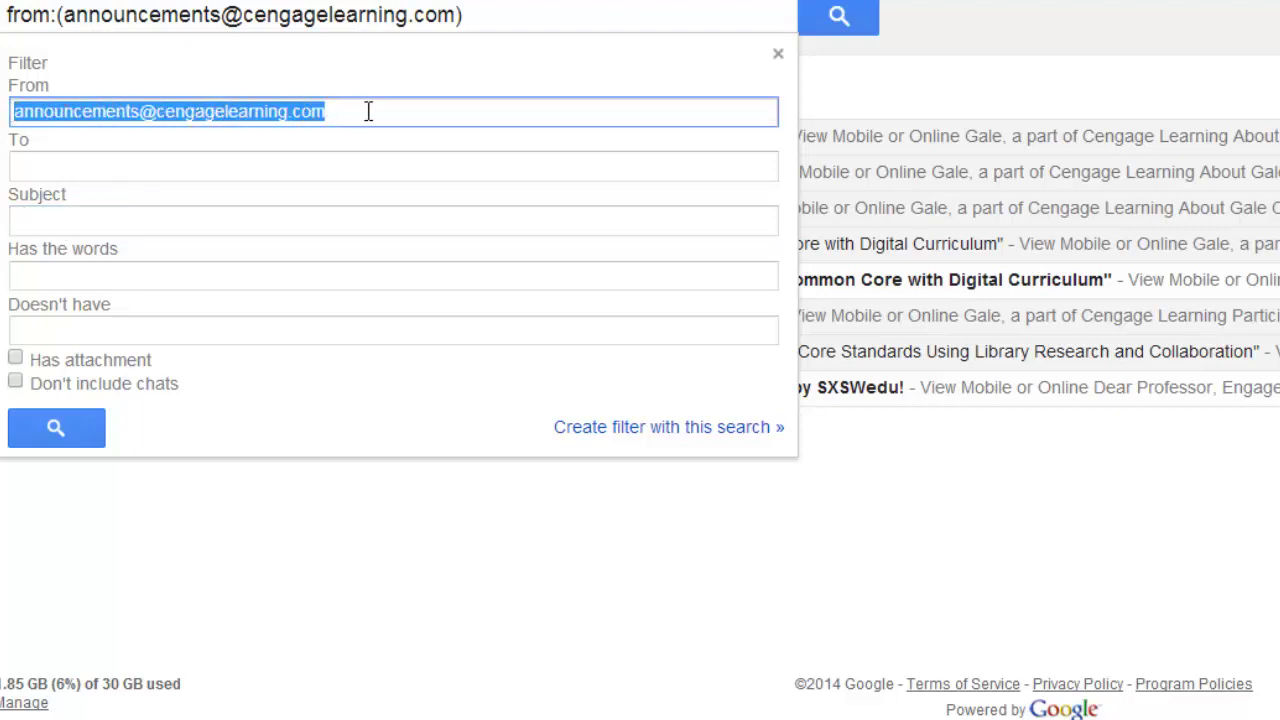
{"action": "left_click", "coordinate": [84, 218]}
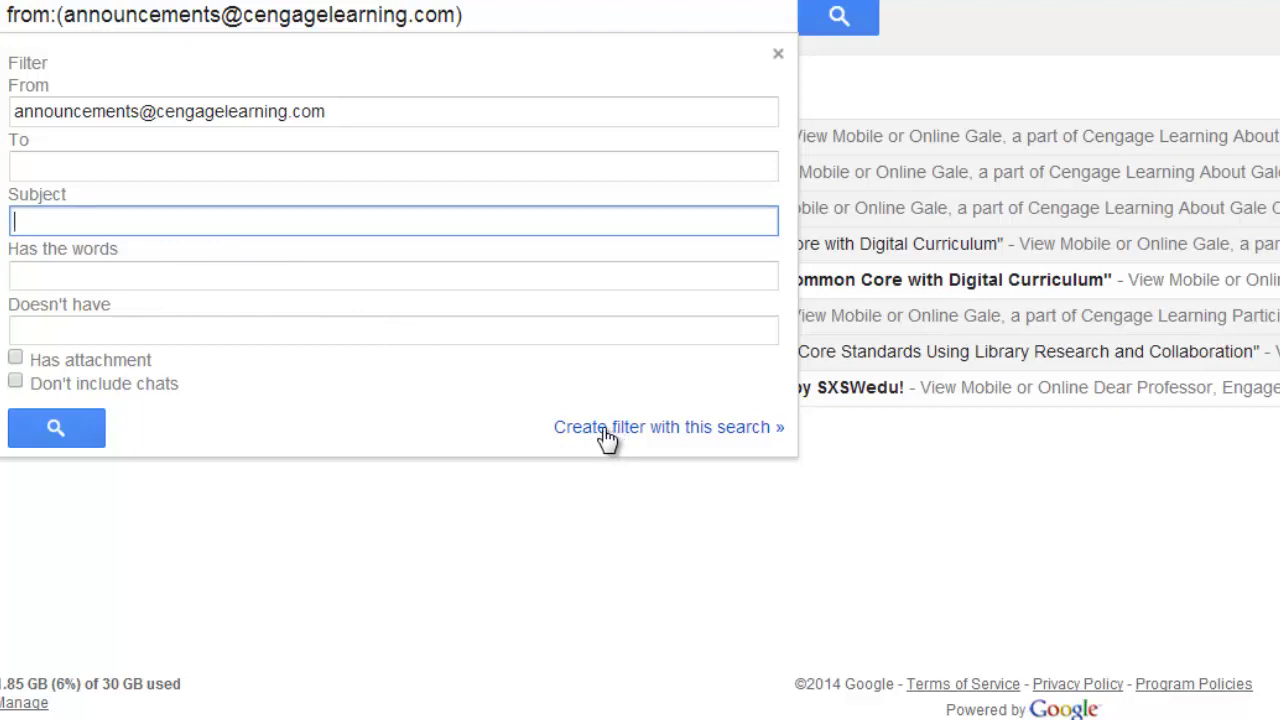
{"action": "left_click", "coordinate": [710, 428]}
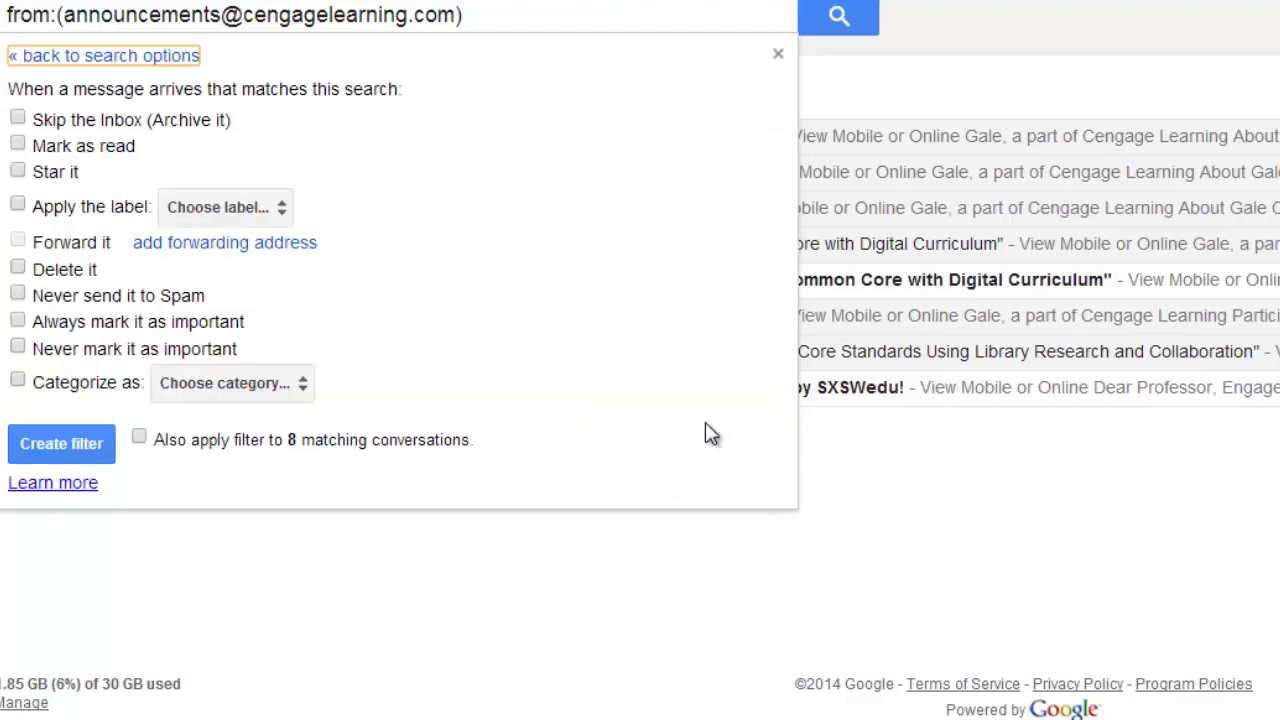
Step: Set the filter to skip the Inbox, mark messages as read and apply a new label named Gale
{"action": "left_click", "coordinate": [18, 119]}
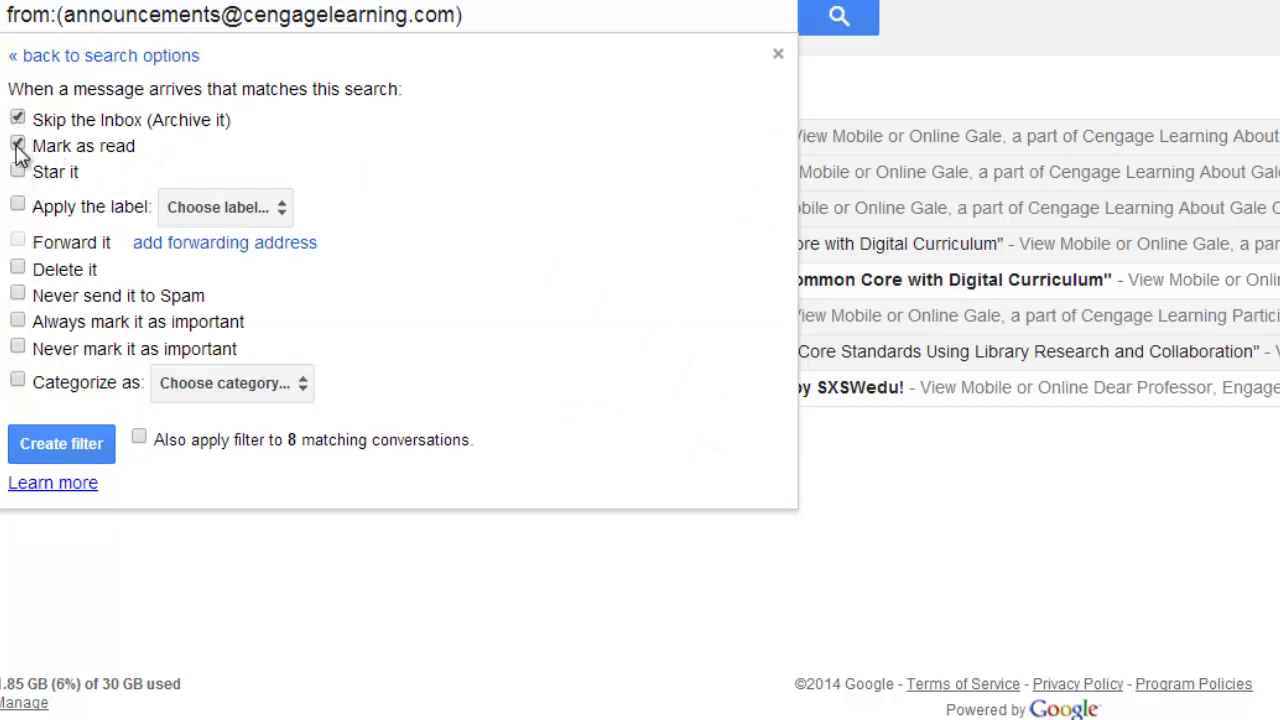
{"action": "left_click", "coordinate": [18, 206]}
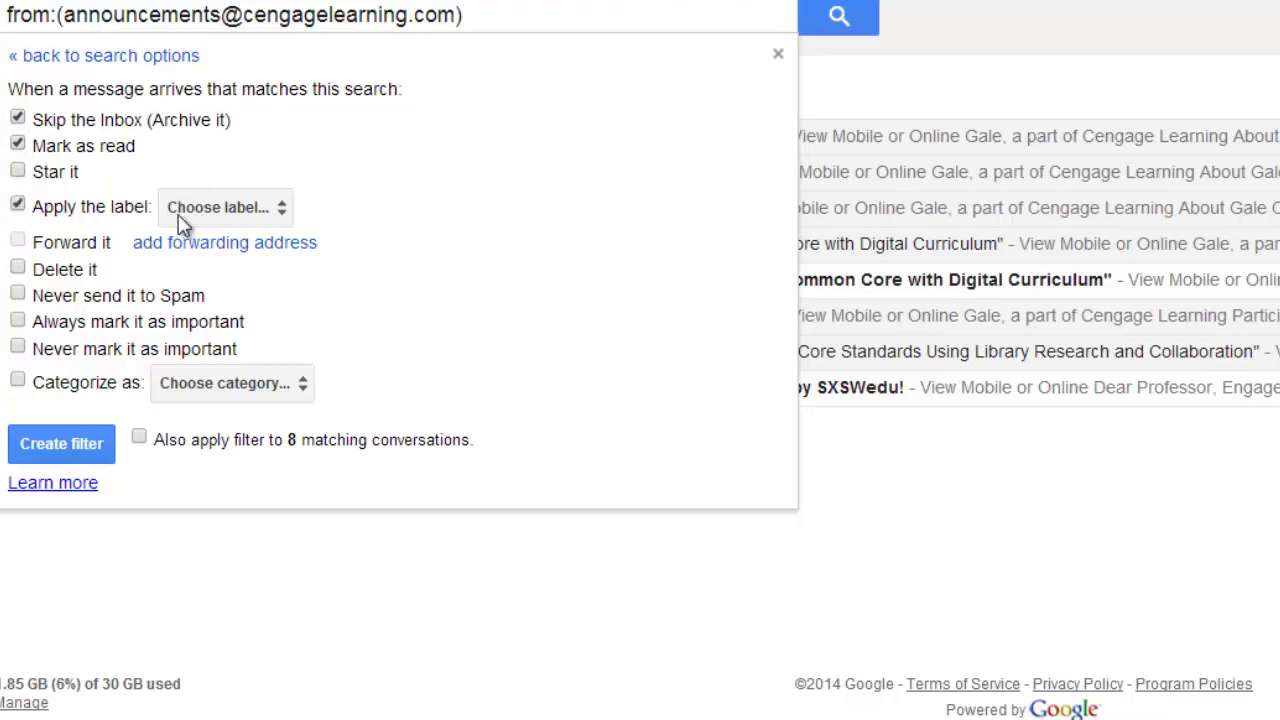
{"action": "left_click", "coordinate": [230, 212]}
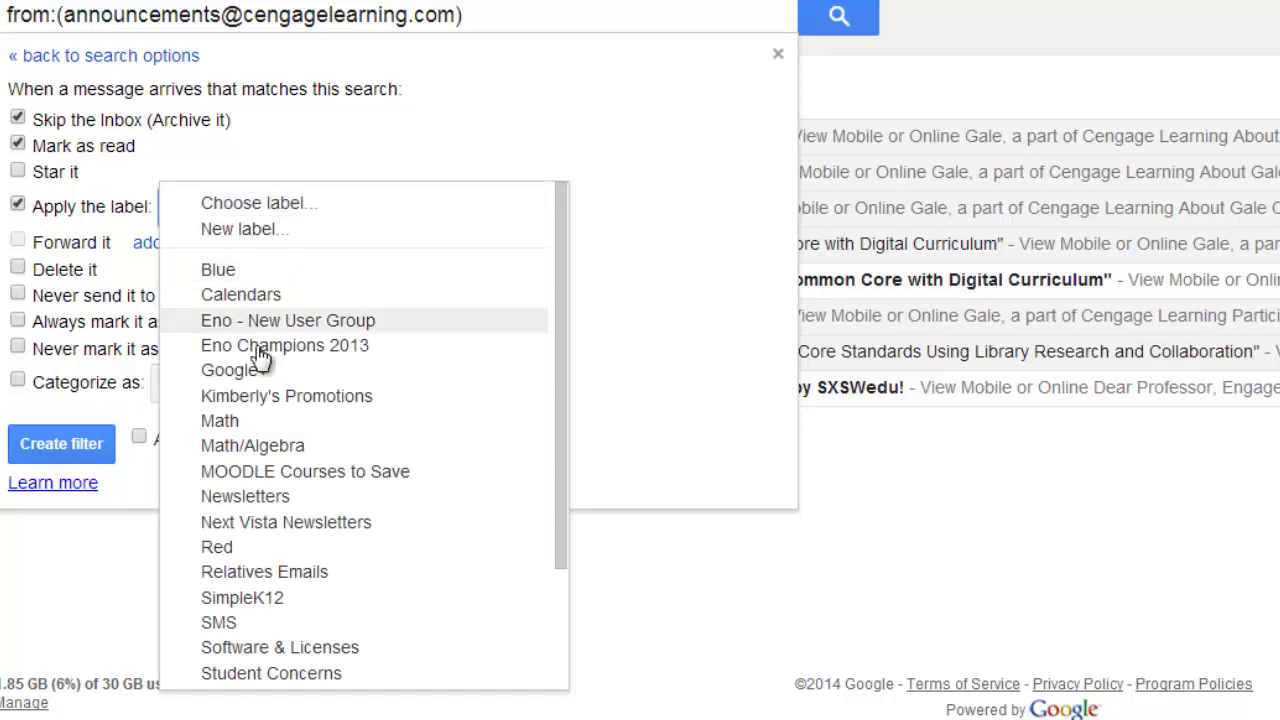
{"action": "scroll", "coordinate": [275, 400], "scroll_direction": "down", "scroll_amount": 3}
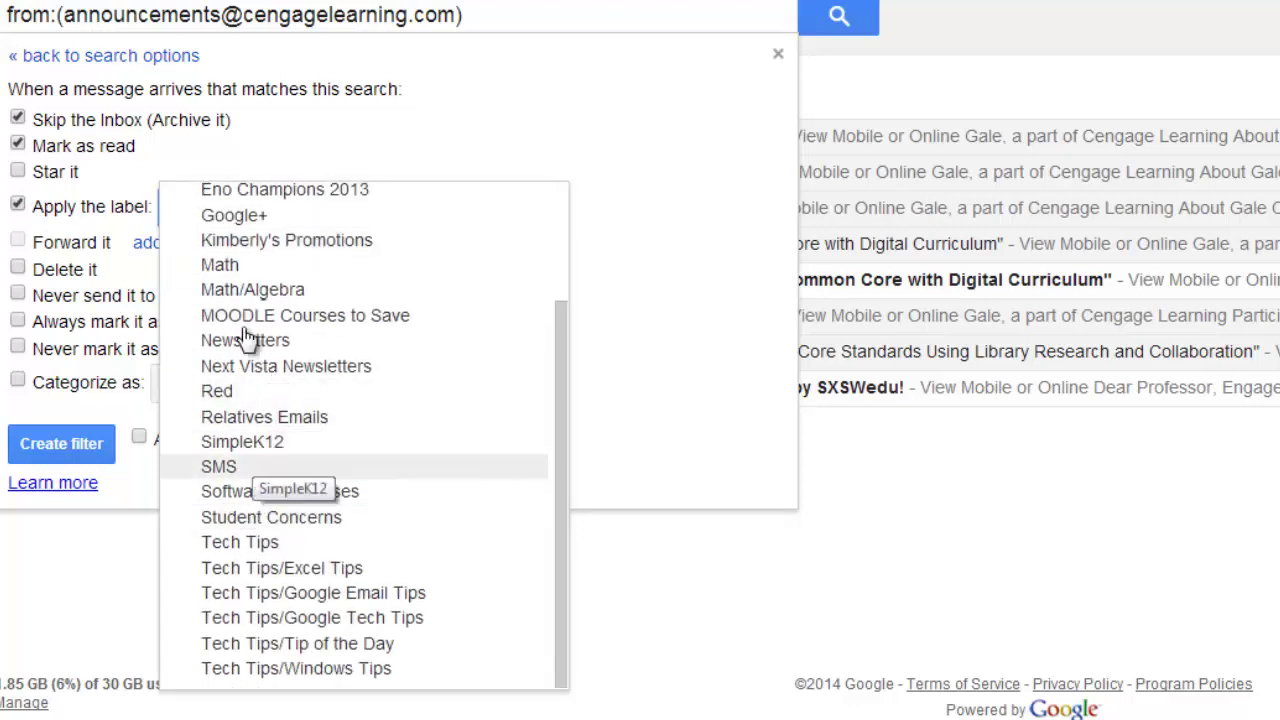
{"action": "scroll", "coordinate": [237, 265], "scroll_direction": "up", "scroll_amount": 3}
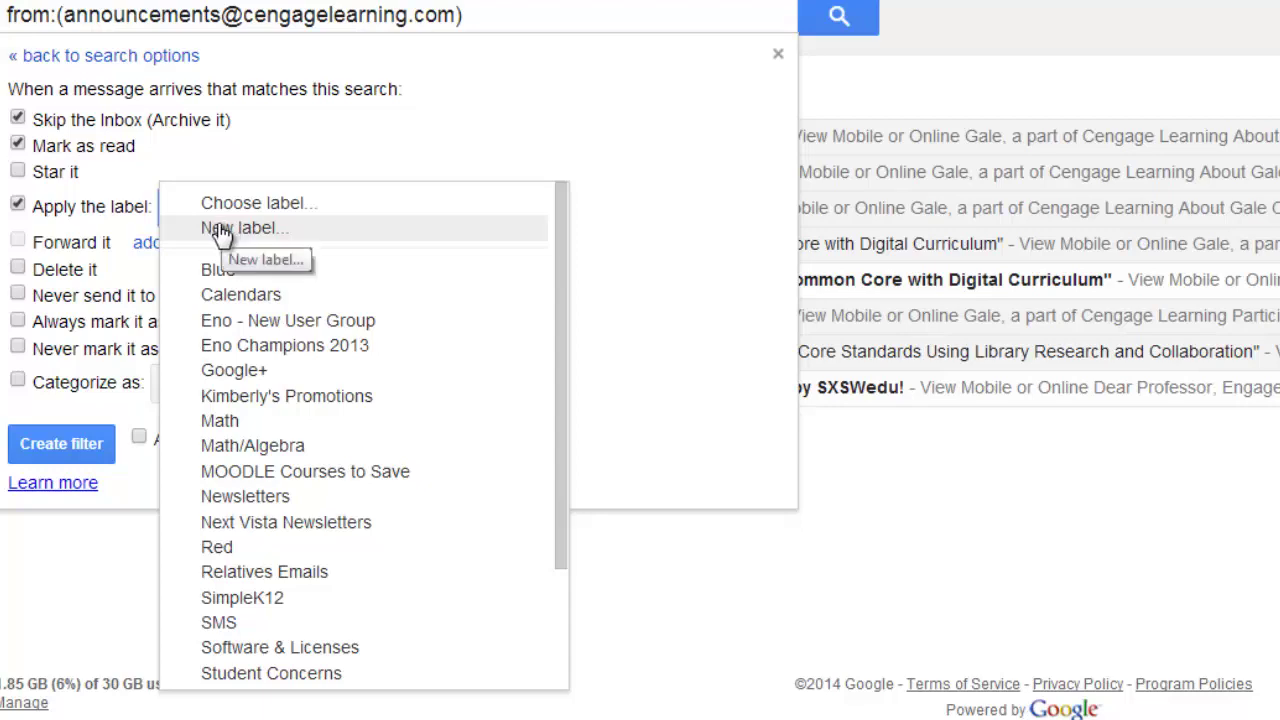
{"action": "left_click", "coordinate": [262, 229]}
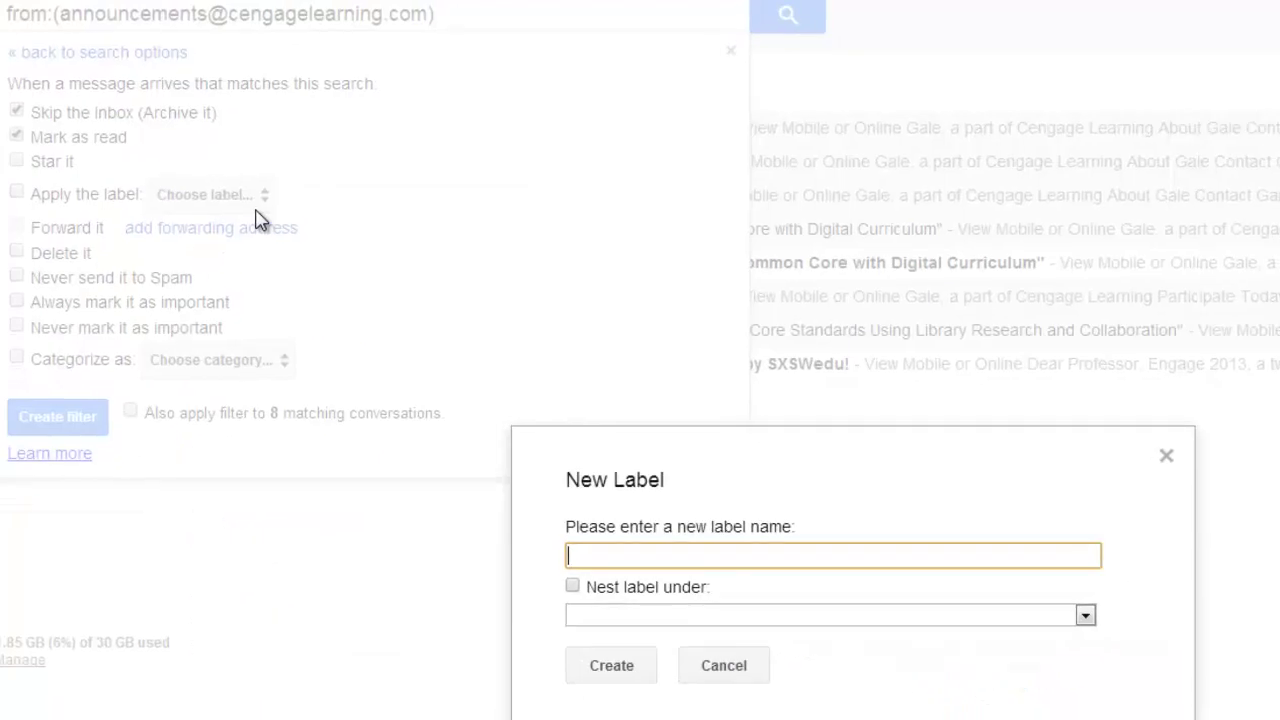
{"action": "type", "text": "Gale"}
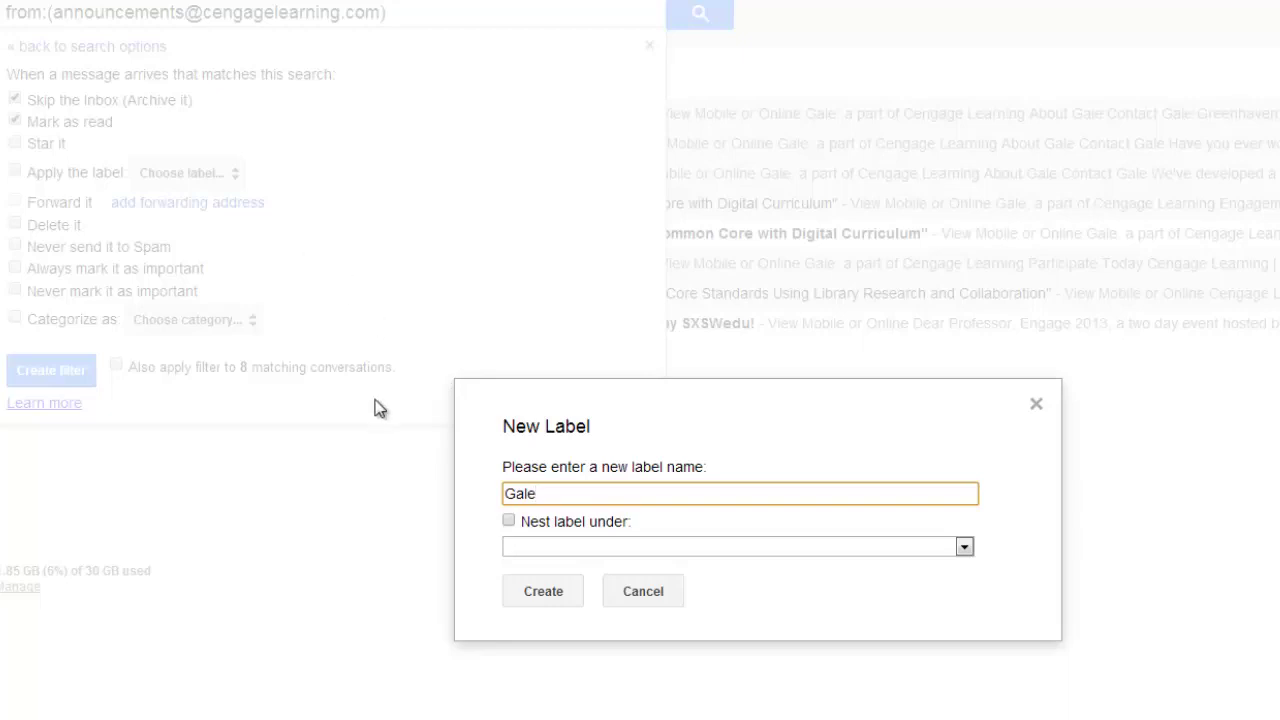
{"action": "left_click", "coordinate": [544, 594]}
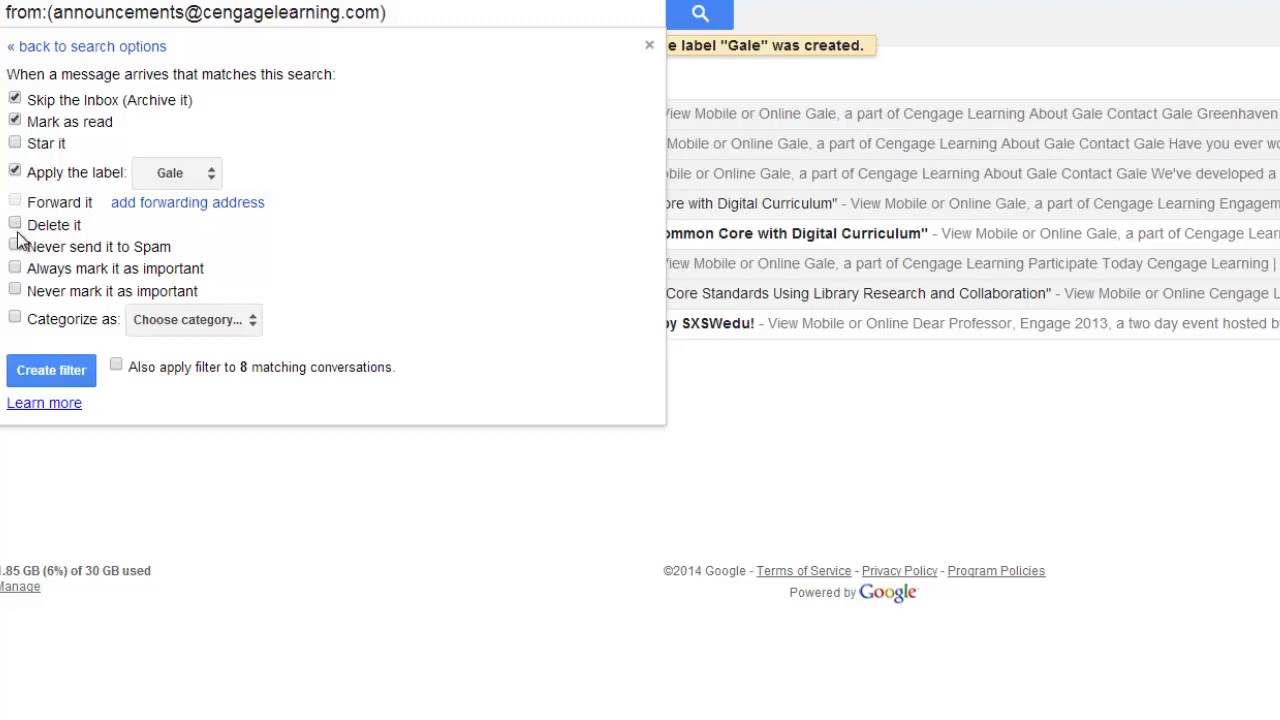
Step: Categorize the messages as Promotions and create the filter with matching conversations included
{"action": "left_click", "coordinate": [15, 318]}
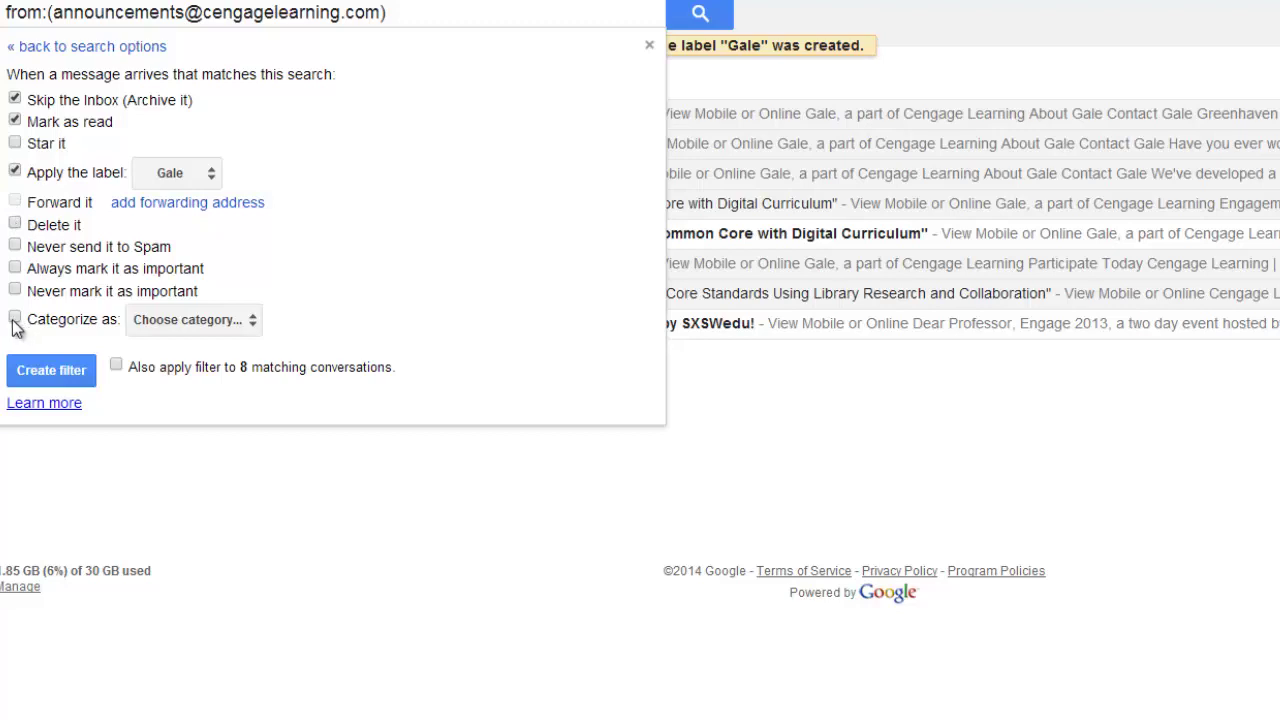
{"action": "left_click", "coordinate": [214, 322]}
{"action": "left_click", "coordinate": [212, 380]}
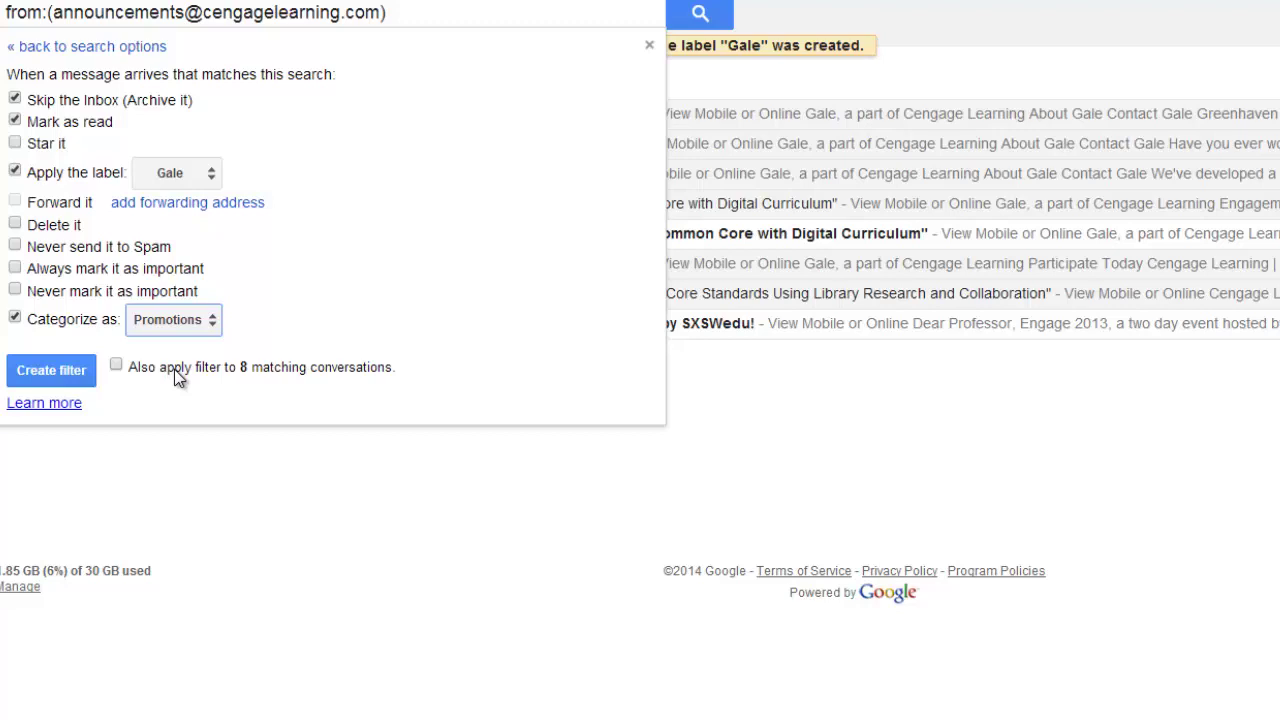
{"action": "left_click", "coordinate": [116, 366]}
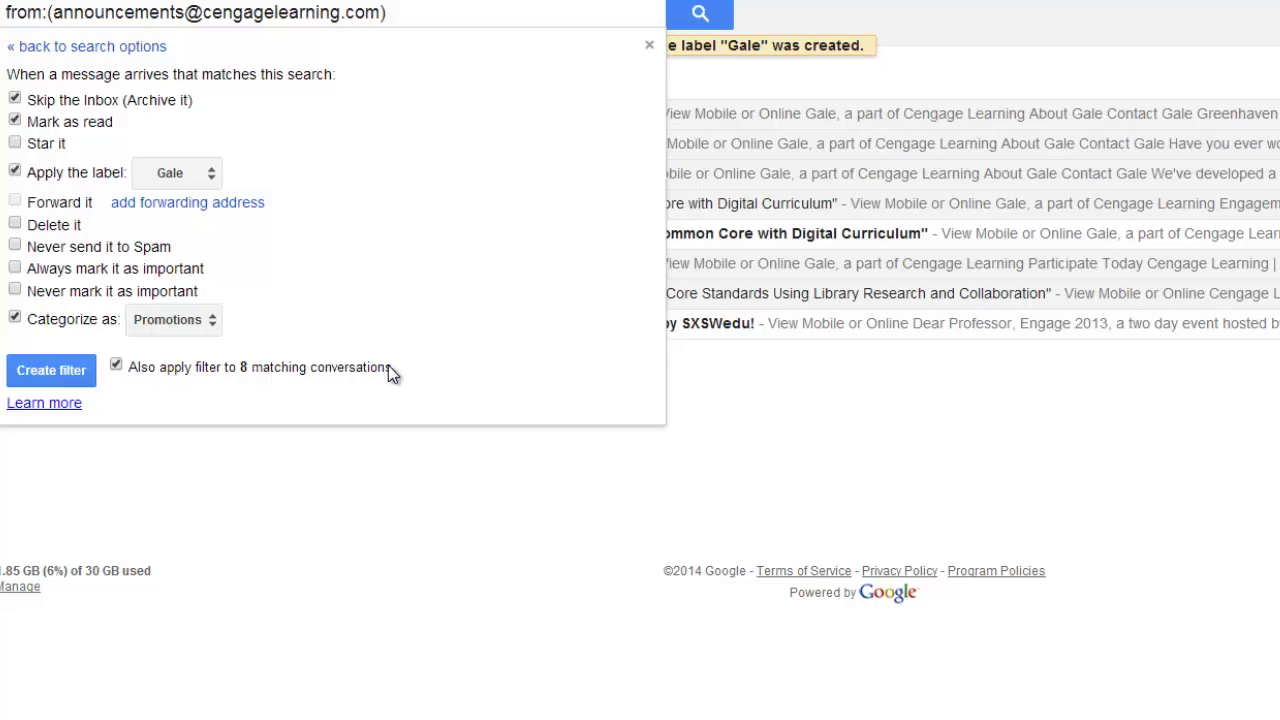
{"action": "left_click", "coordinate": [51, 371]}
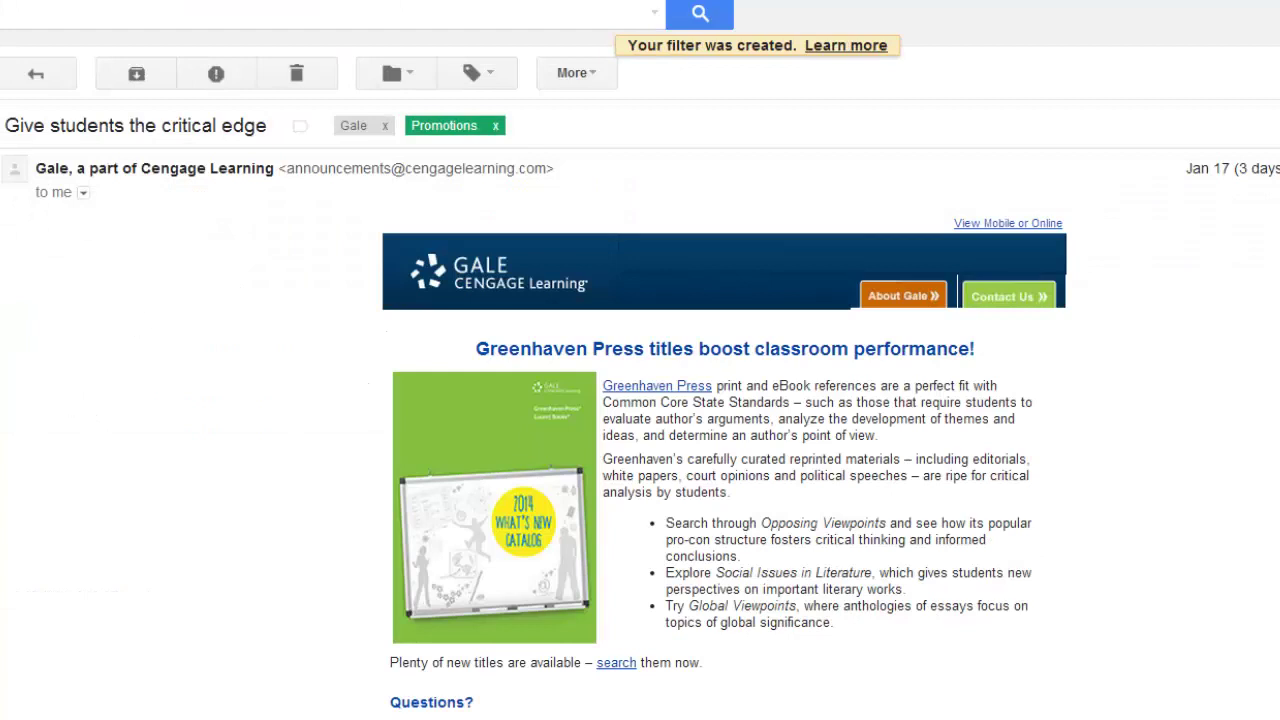
Step: Return to the Inbox and check the messages filed under the Gale label
{"action": "left_click", "coordinate": [66, 141]}
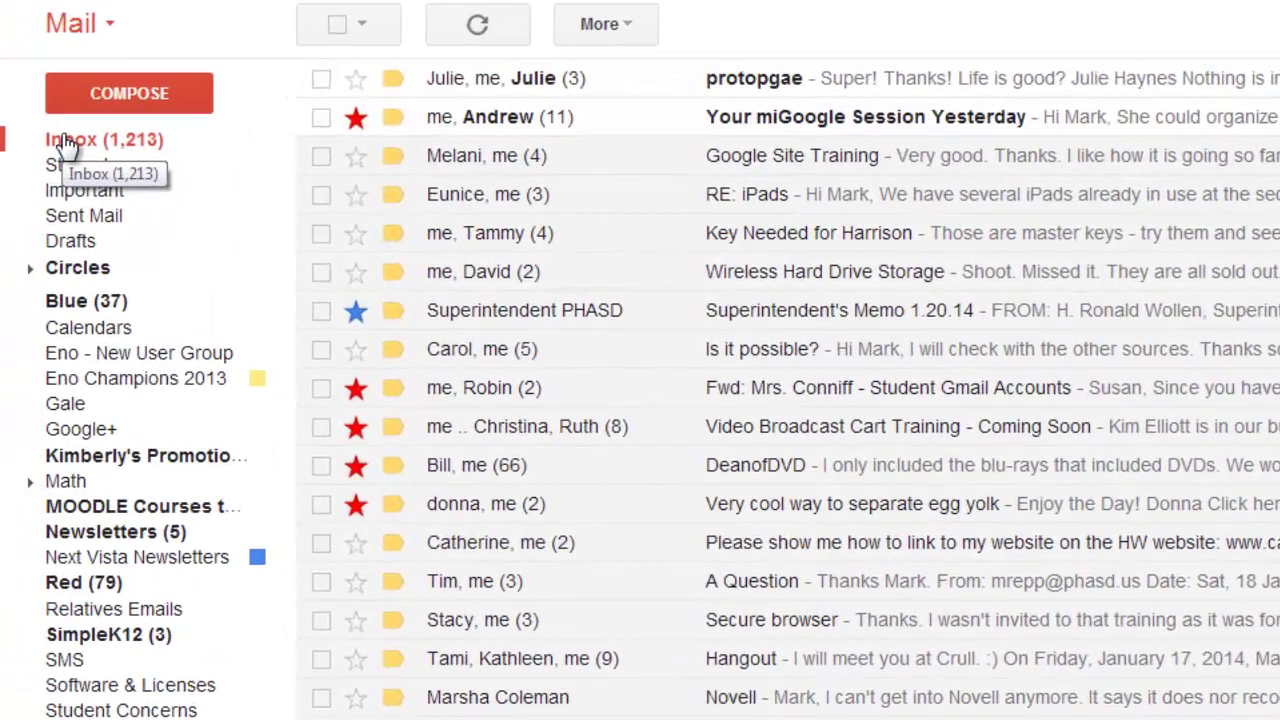
{"action": "left_click", "coordinate": [64, 406]}
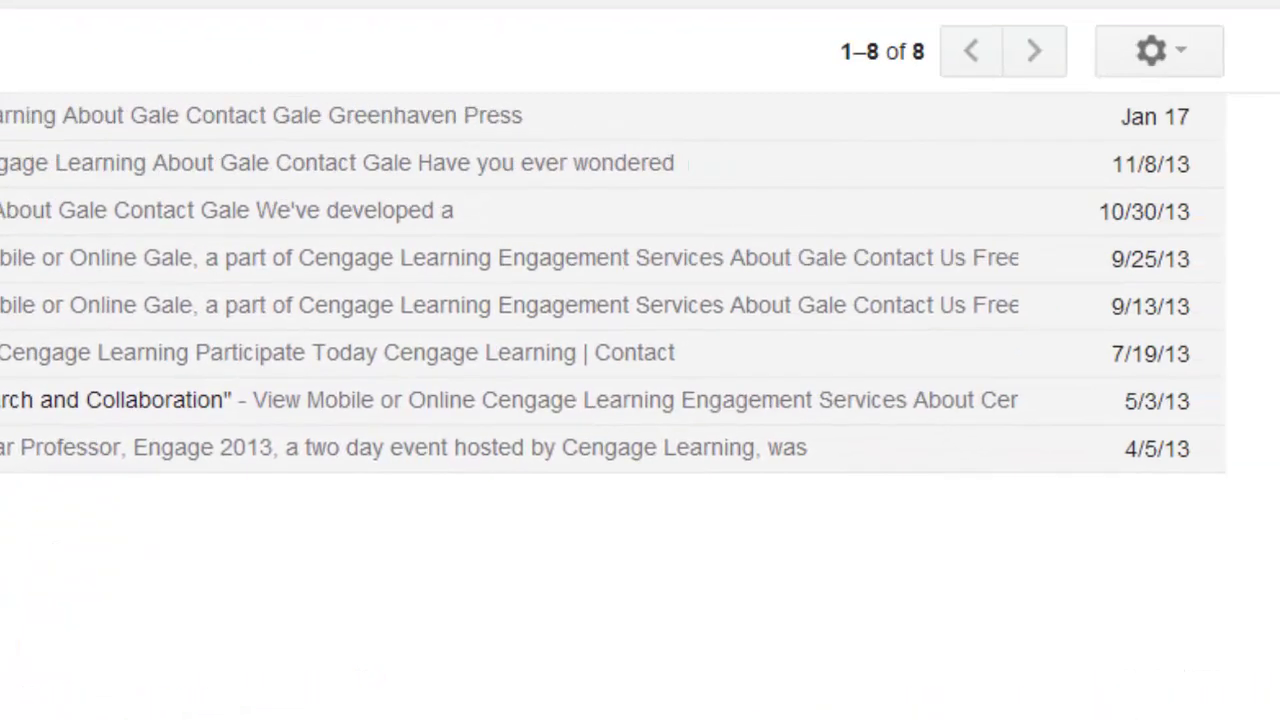
Step: Edit the existing Gale sender's filter in the mail settings to stop marking messages as read, and update it
{"action": "left_click", "coordinate": [1160, 56]}
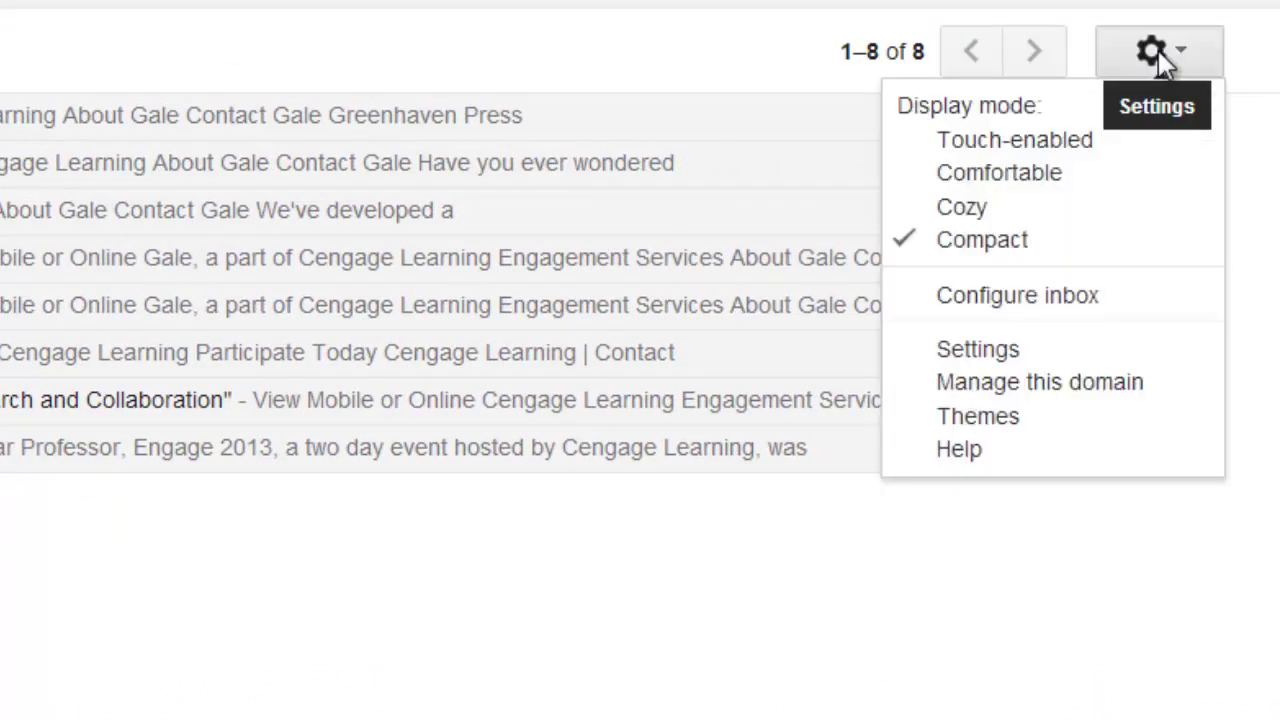
{"action": "left_click", "coordinate": [978, 352]}
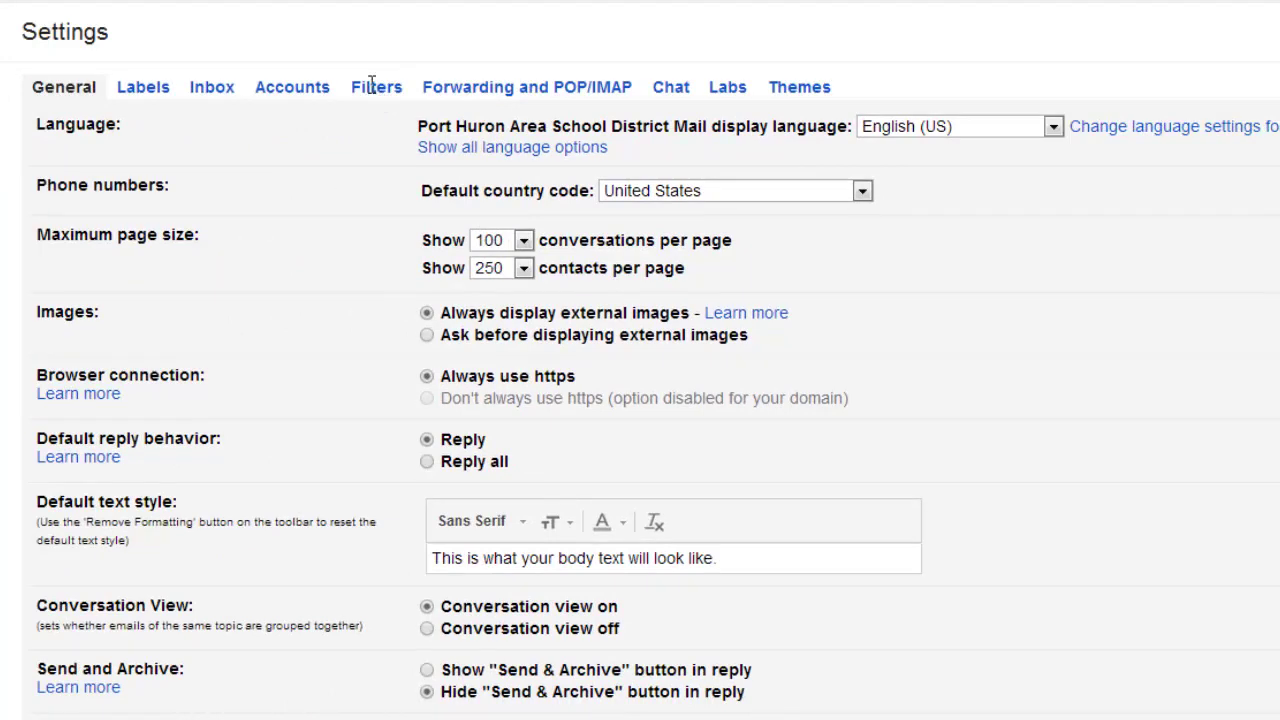
{"action": "left_click", "coordinate": [374, 87]}
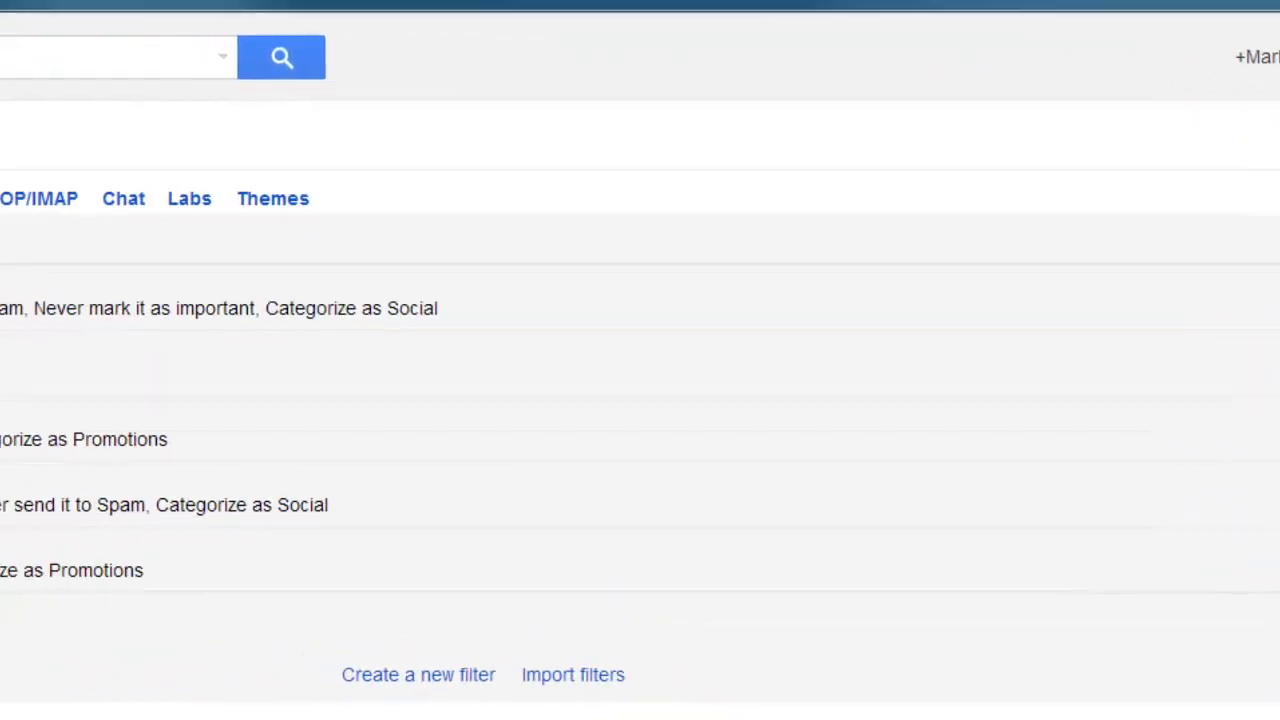
{"action": "left_click", "coordinate": [1166, 566]}
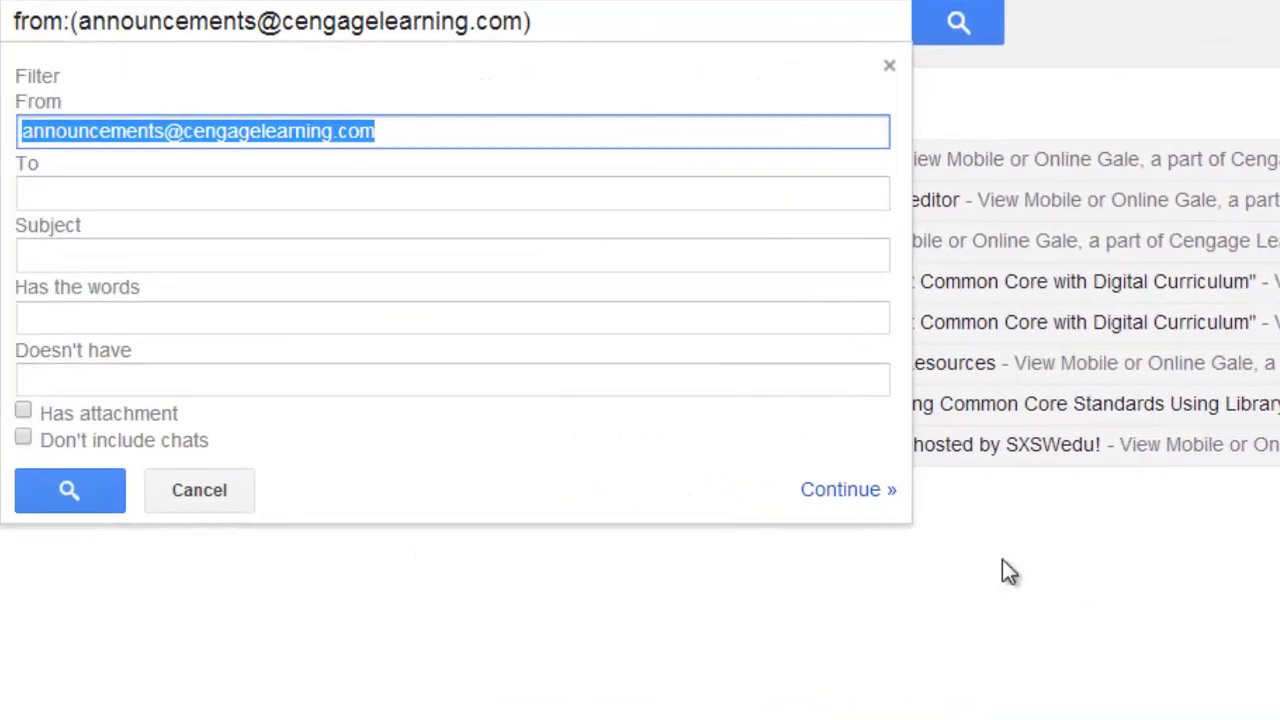
{"action": "left_click", "coordinate": [846, 491]}
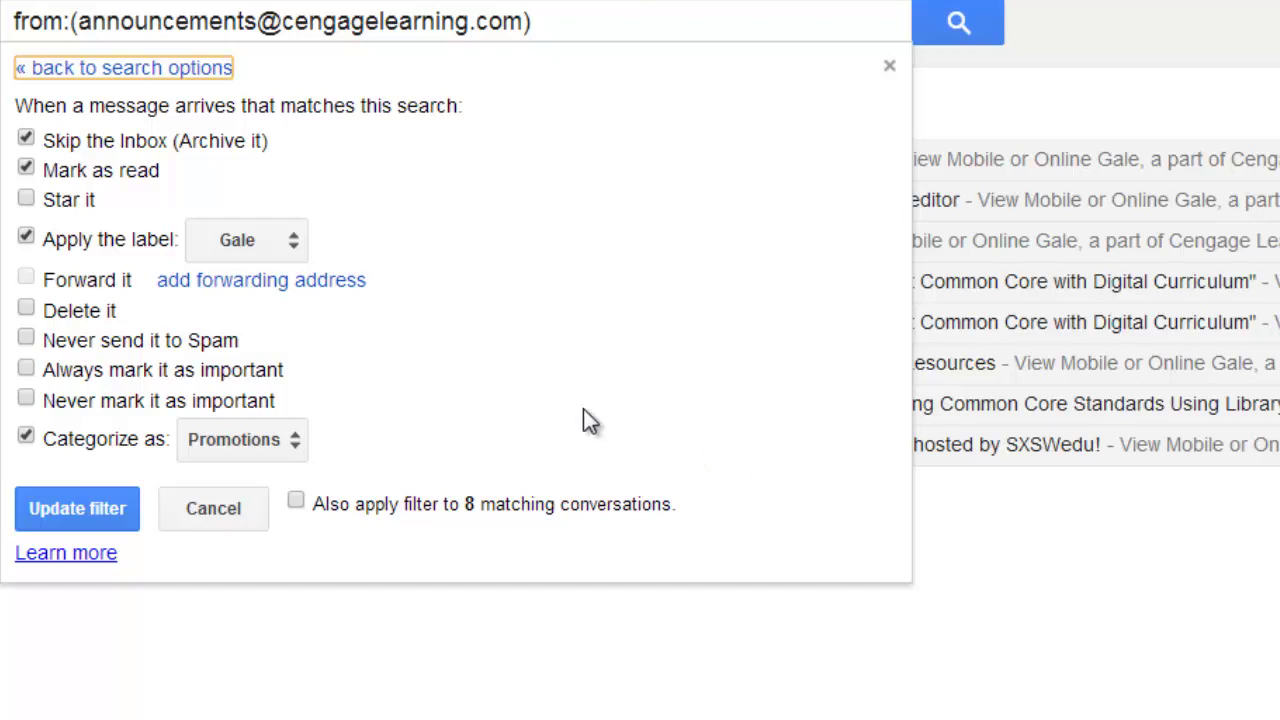
{"action": "left_click", "coordinate": [26, 170]}
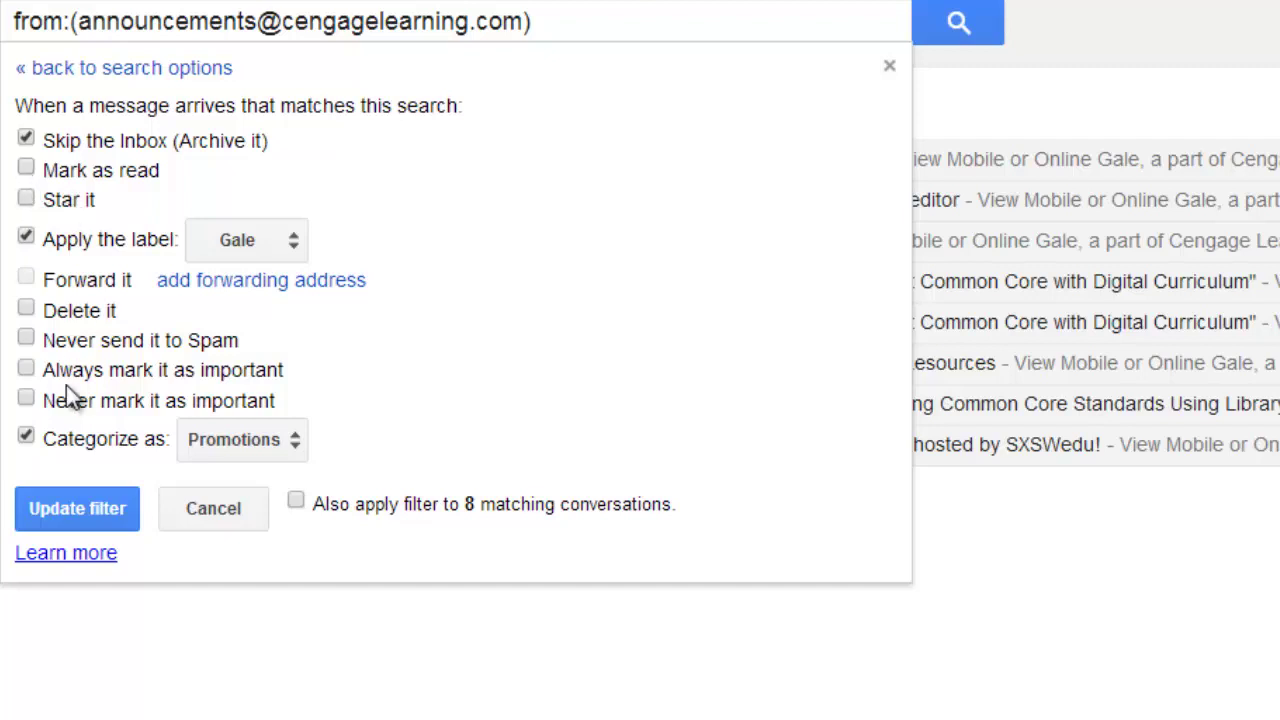
{"action": "left_click", "coordinate": [70, 514]}
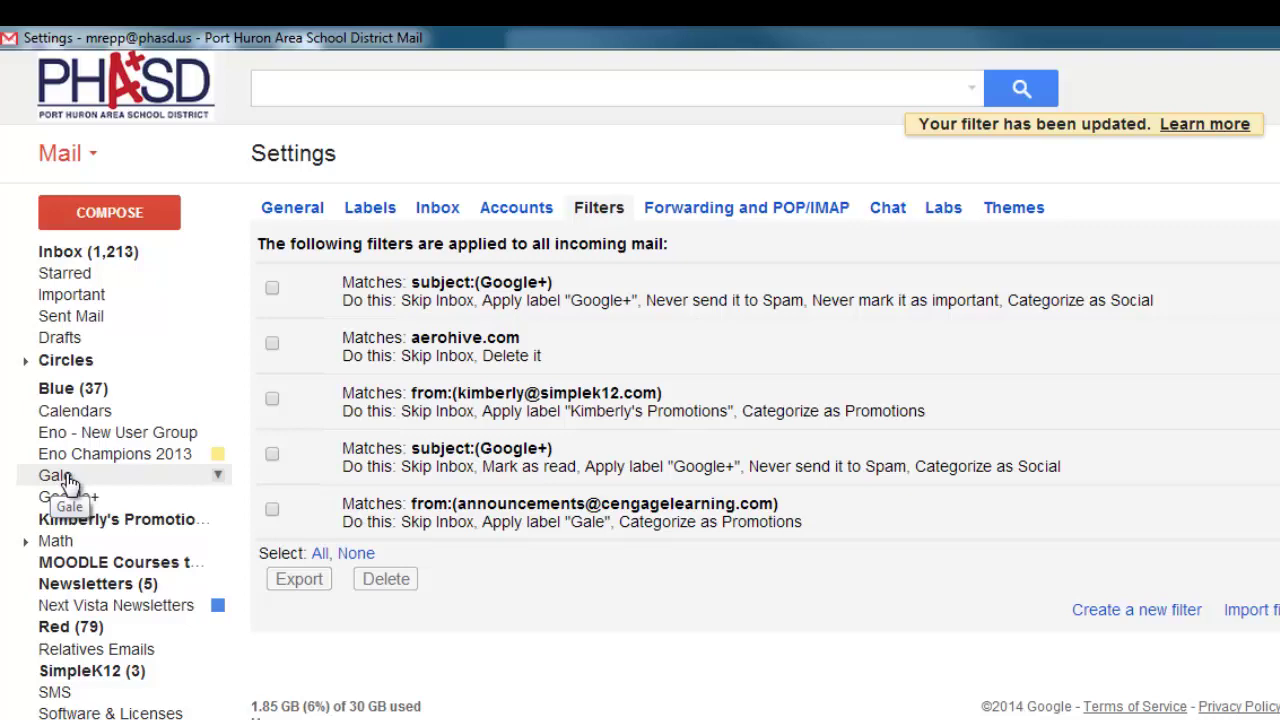
Step: Mark all messages under the Gale label as unread and clear the selection
{"action": "left_click", "coordinate": [56, 476]}
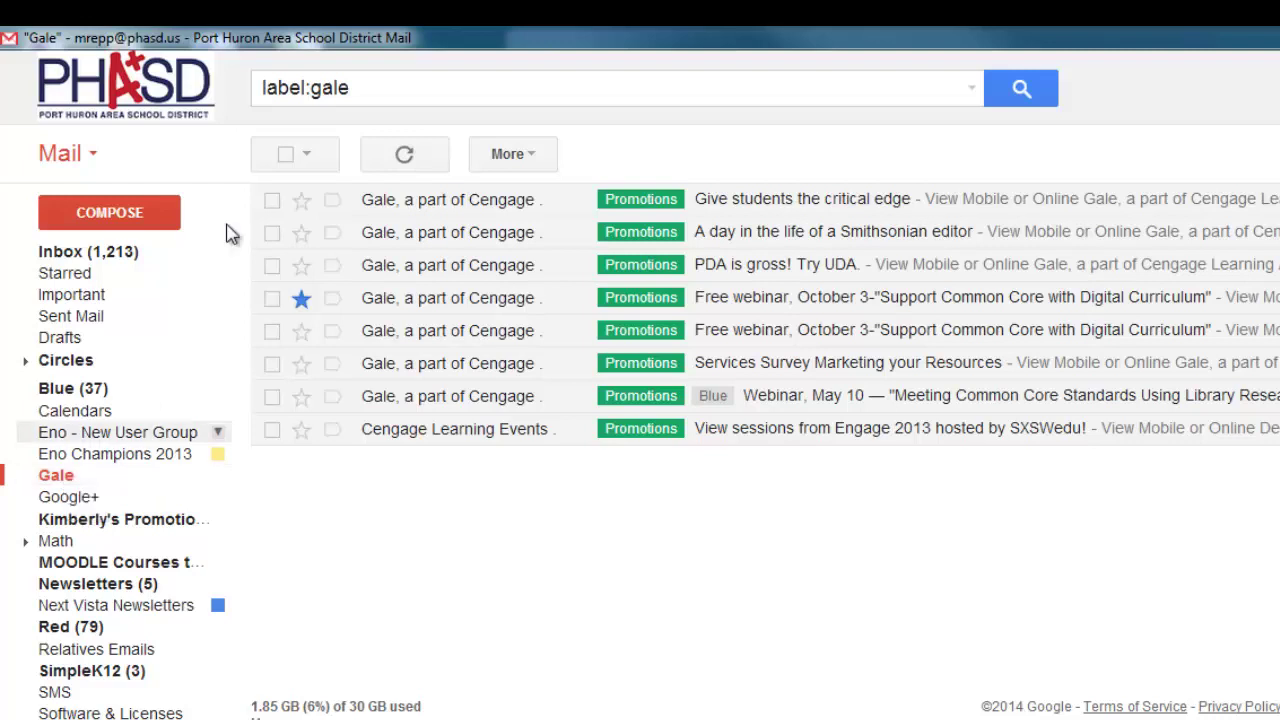
{"action": "left_click", "coordinate": [287, 157]}
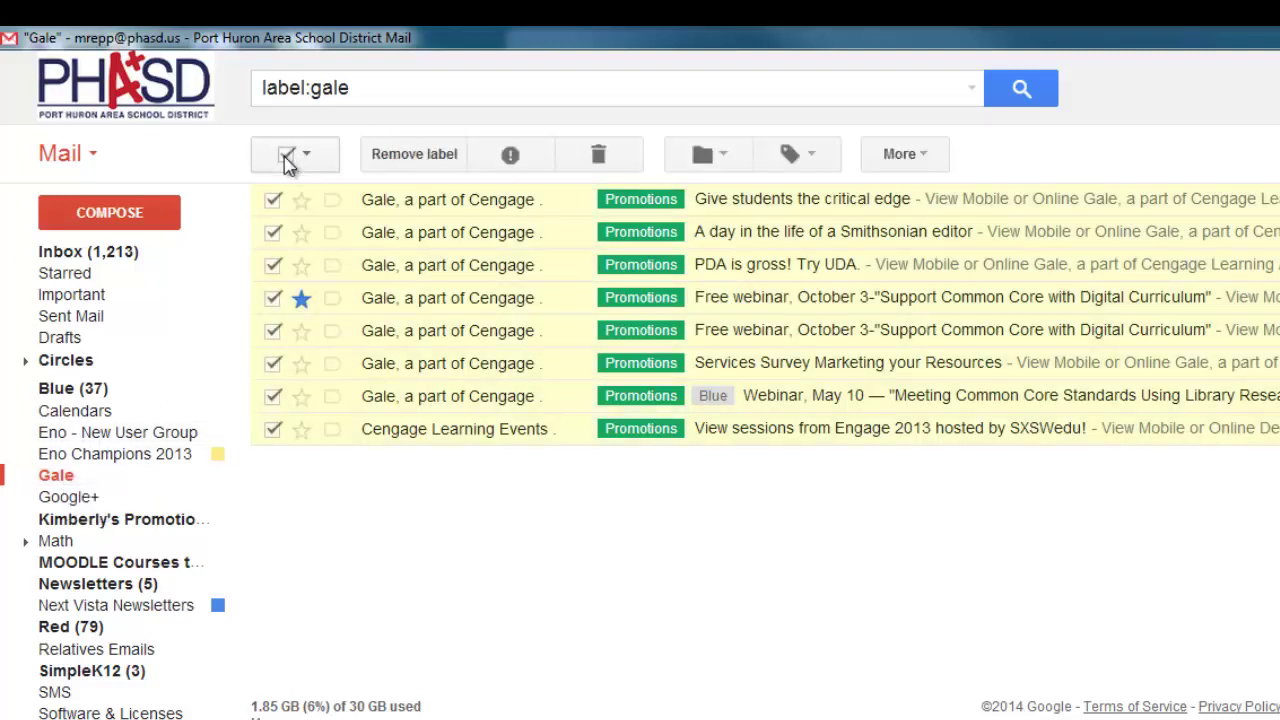
{"action": "left_click", "coordinate": [902, 158]}
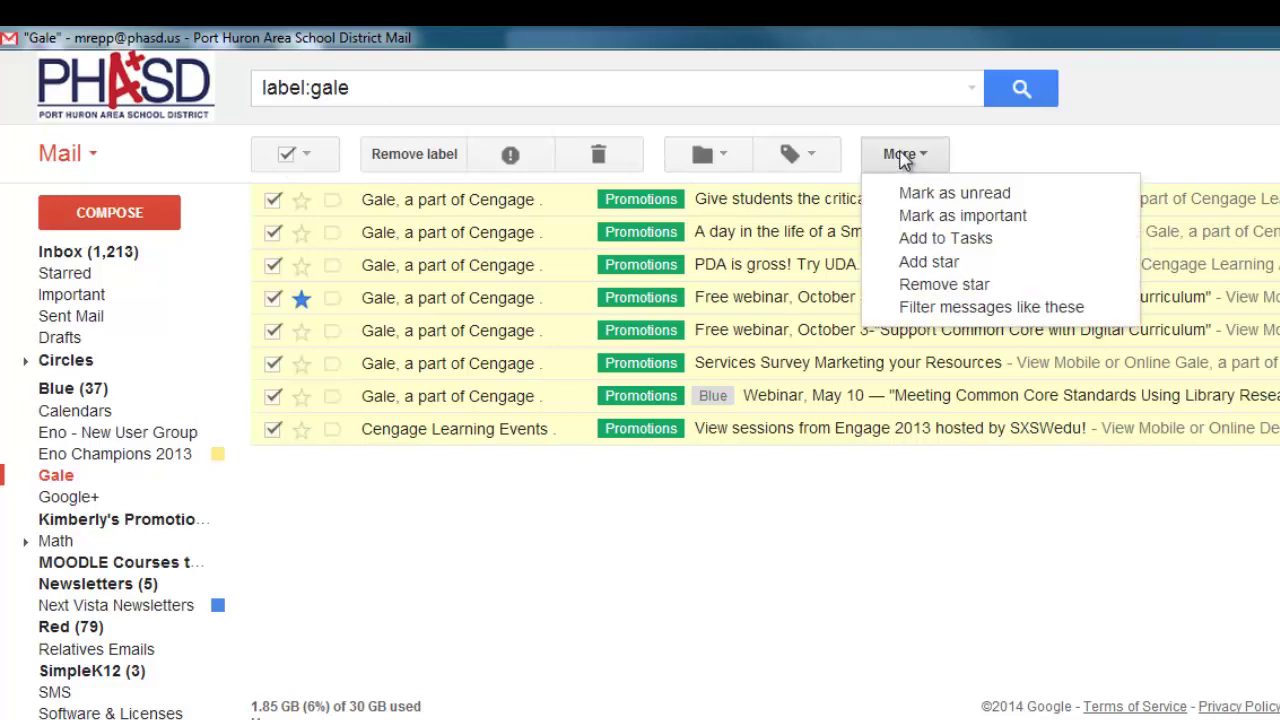
{"action": "left_click", "coordinate": [1007, 197]}
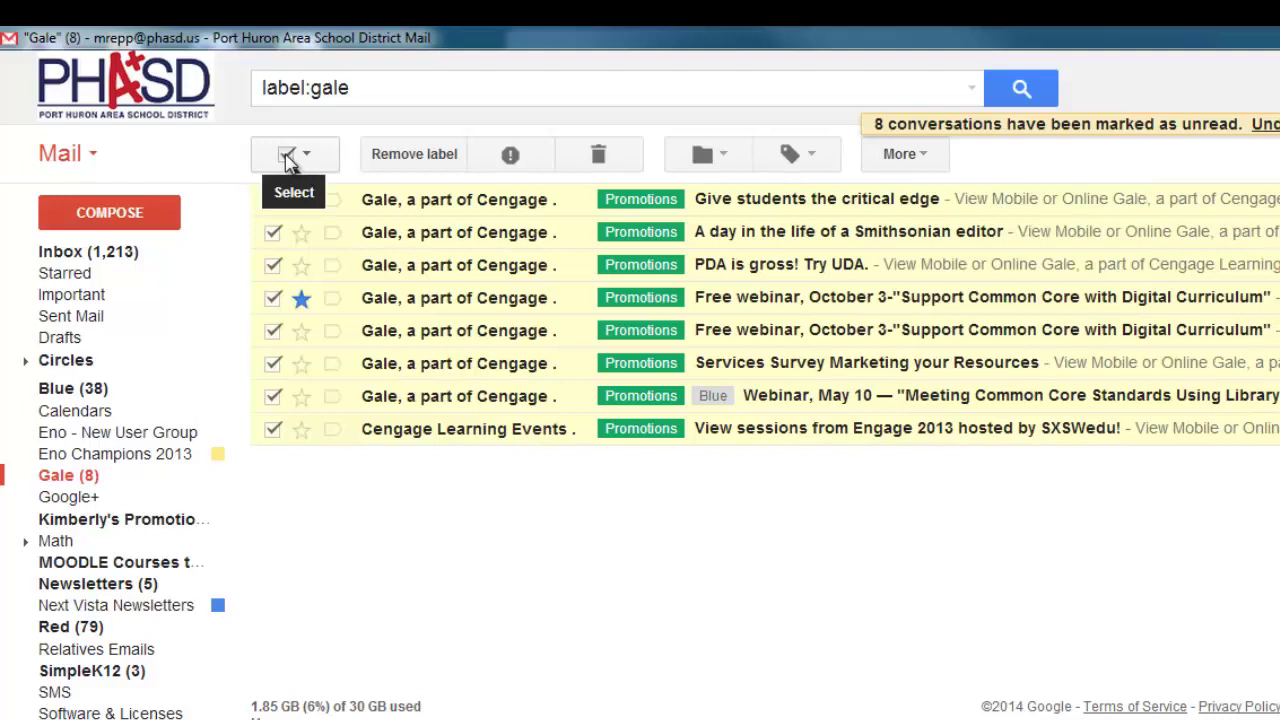
{"action": "left_click", "coordinate": [287, 157]}
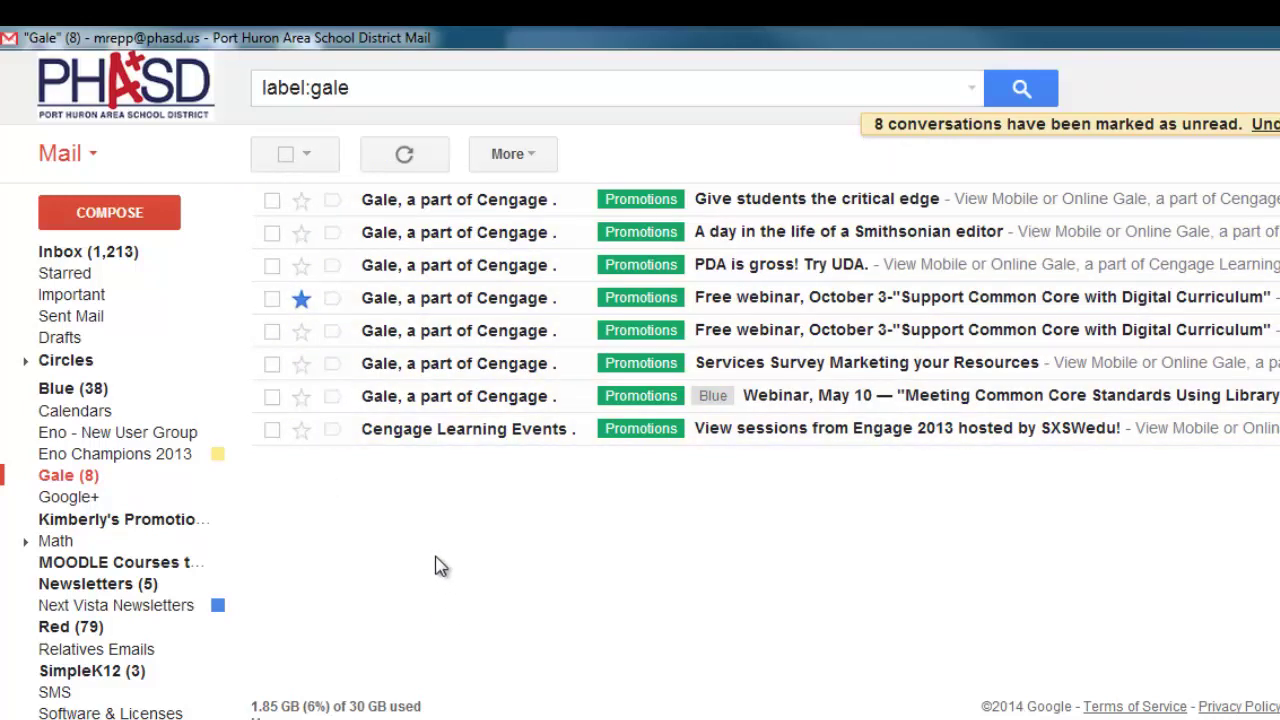
{"action": "mouse_move", "coordinate": [384, 244]}
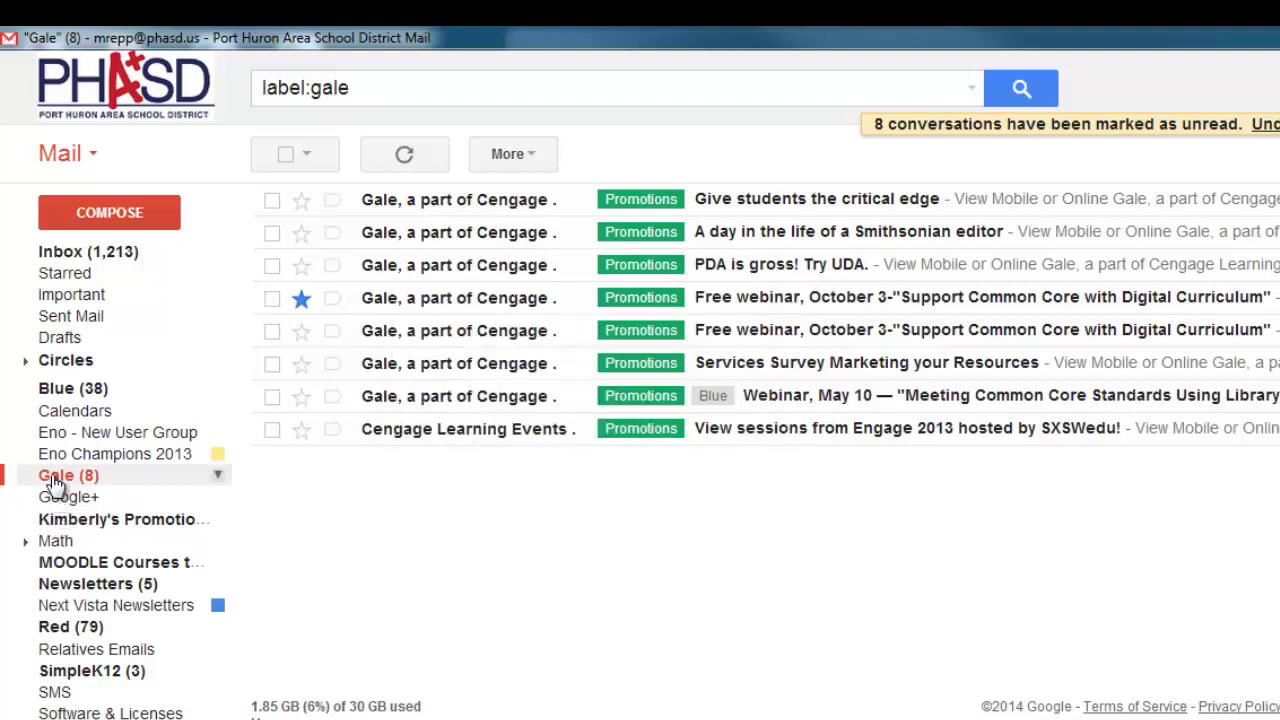
Step: Return to the Inbox and open the list of filters in the mail settings
{"action": "left_click", "coordinate": [58, 251]}
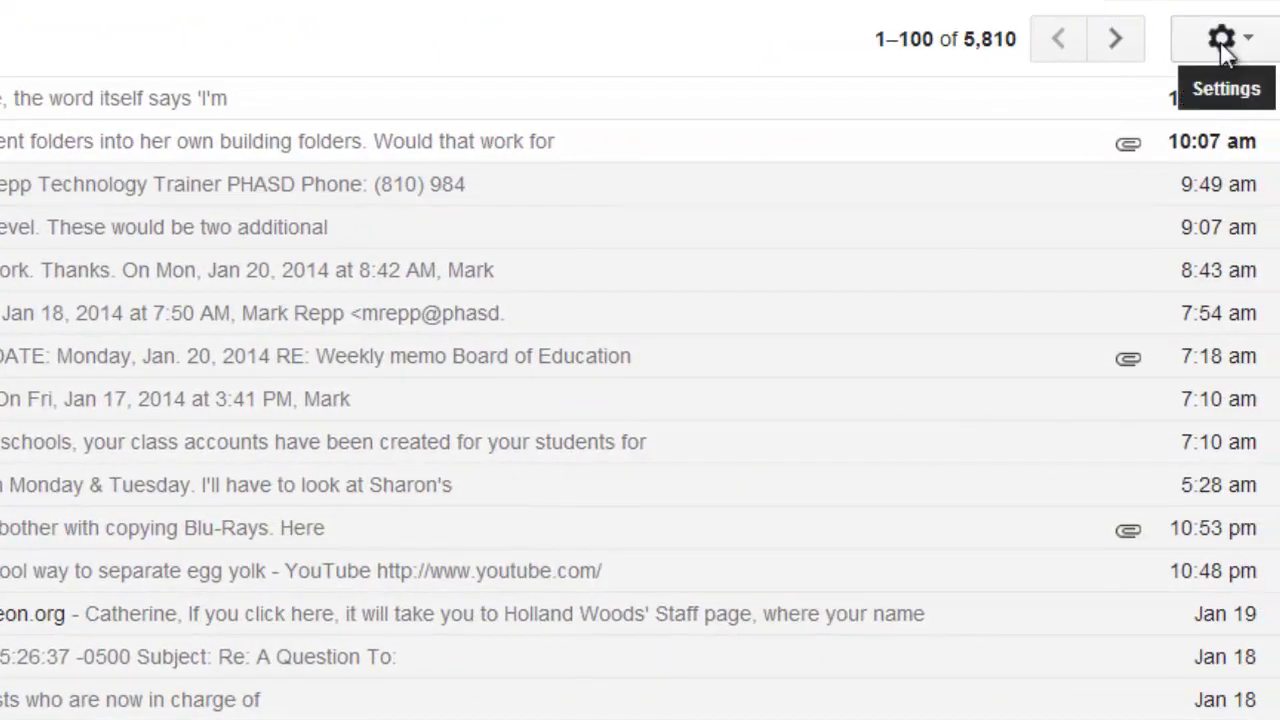
{"action": "left_click", "coordinate": [1221, 47]}
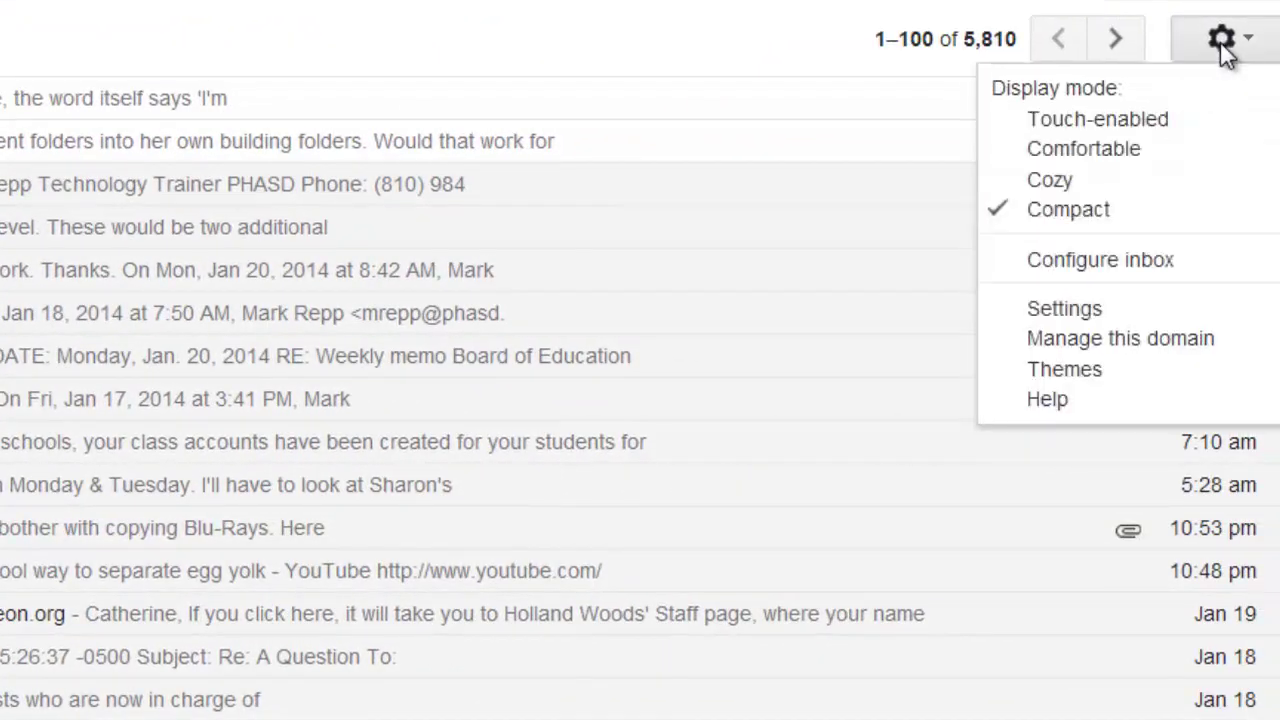
{"action": "left_click", "coordinate": [1085, 316]}
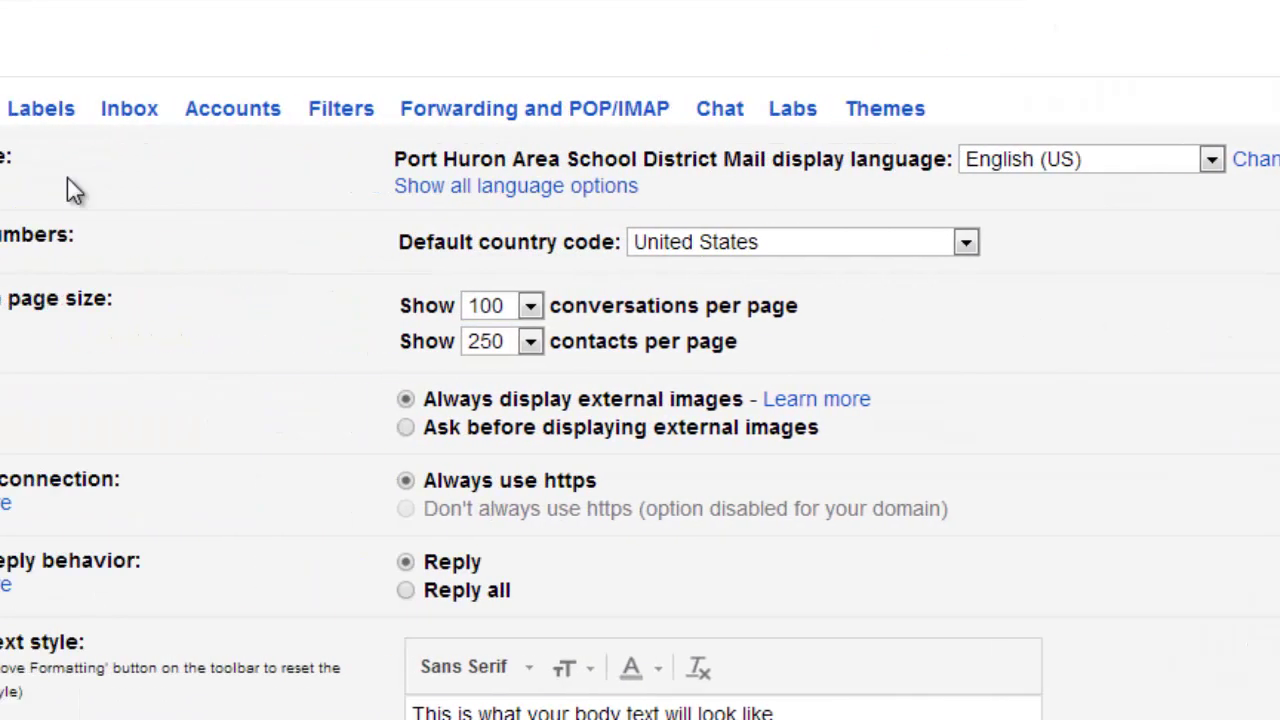
{"action": "left_click", "coordinate": [474, 124]}
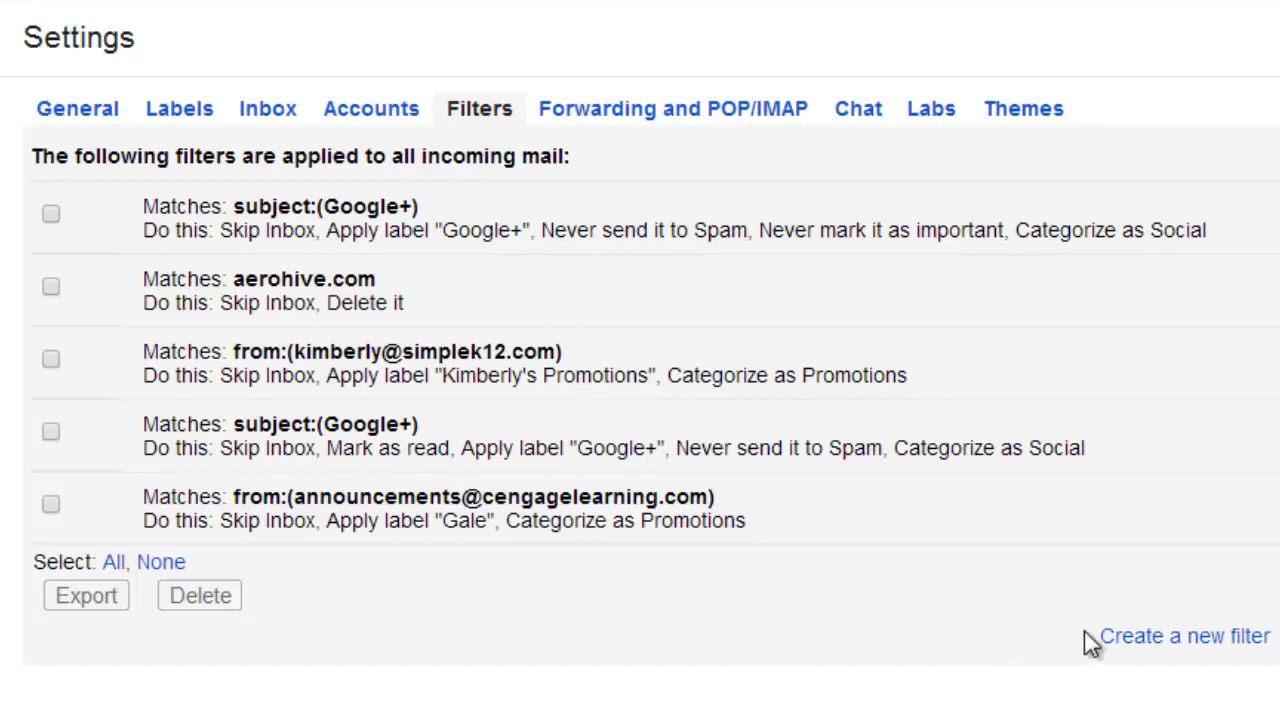
{"action": "left_click", "coordinate": [1170, 645]}
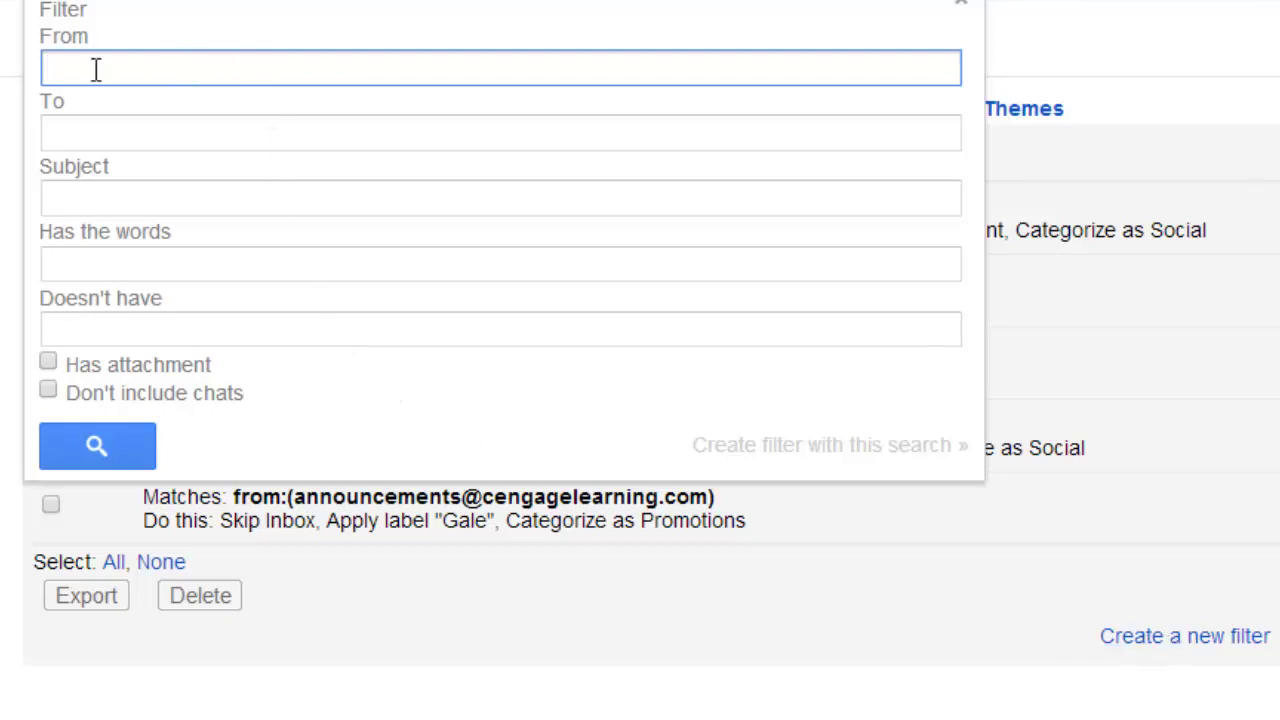
{"action": "right_click", "coordinate": [241, 70]}
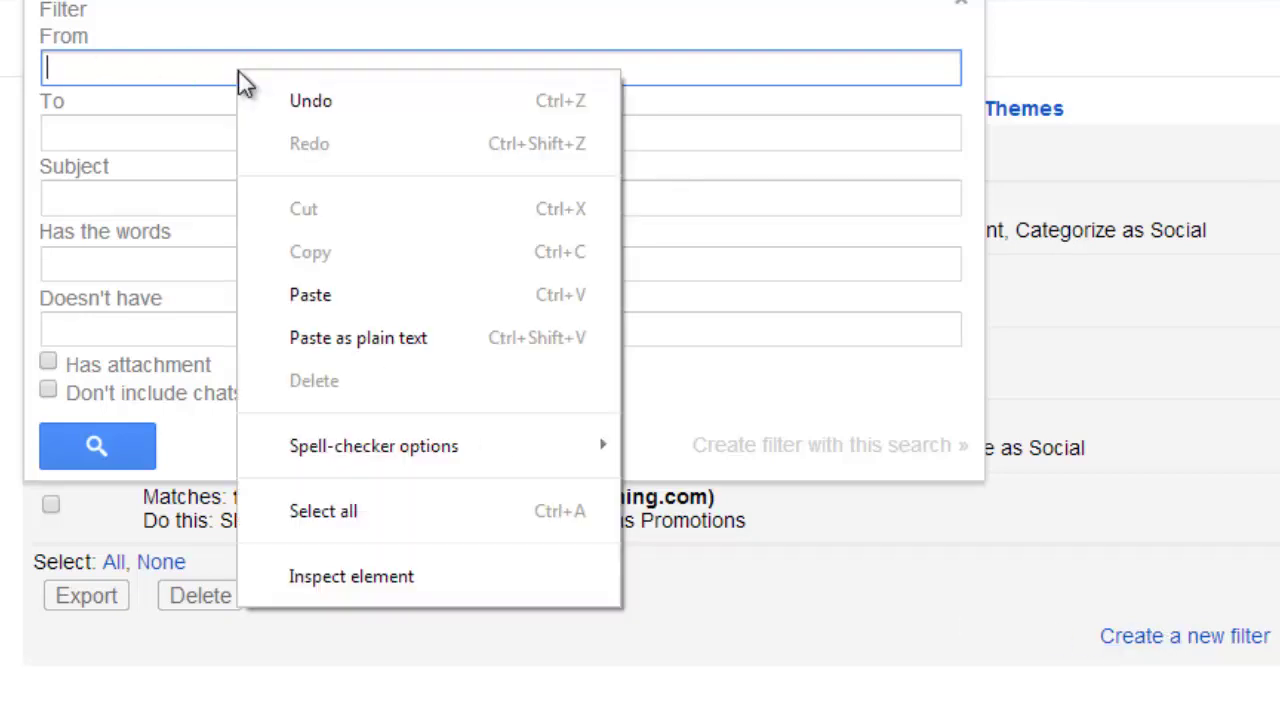
{"action": "left_click", "coordinate": [318, 296]}
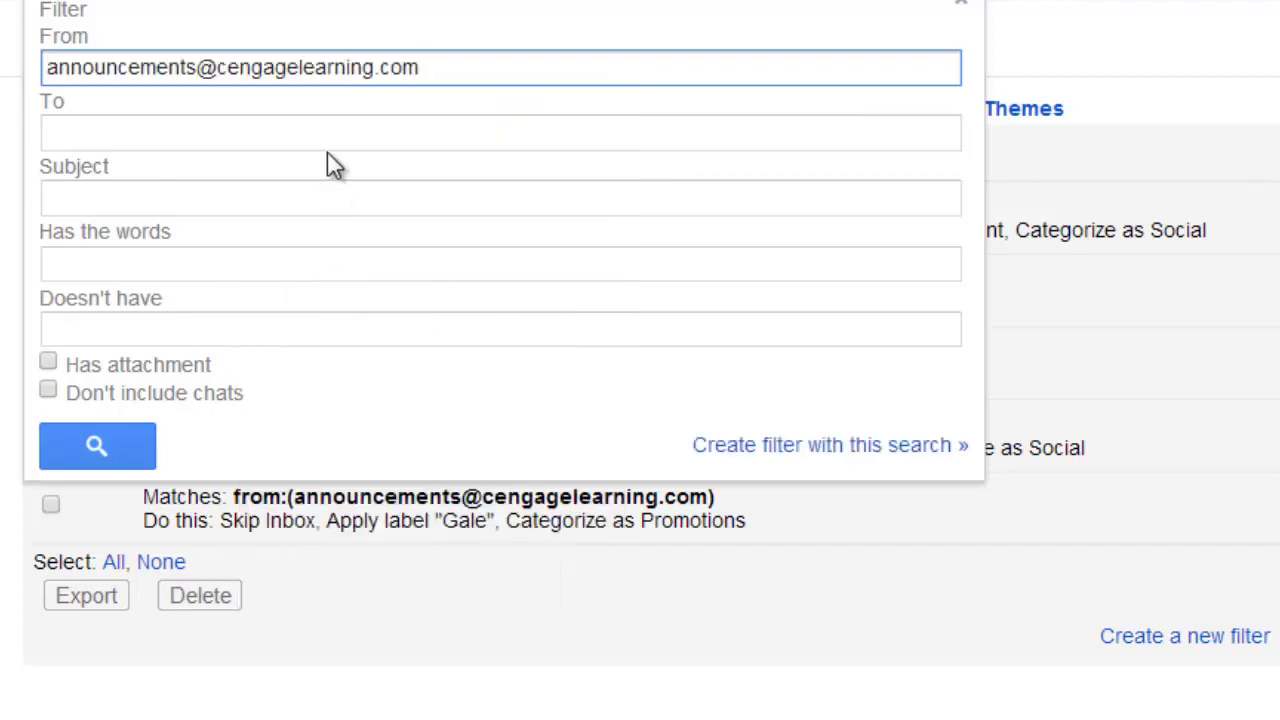
{"action": "left_click", "coordinate": [232, 200]}
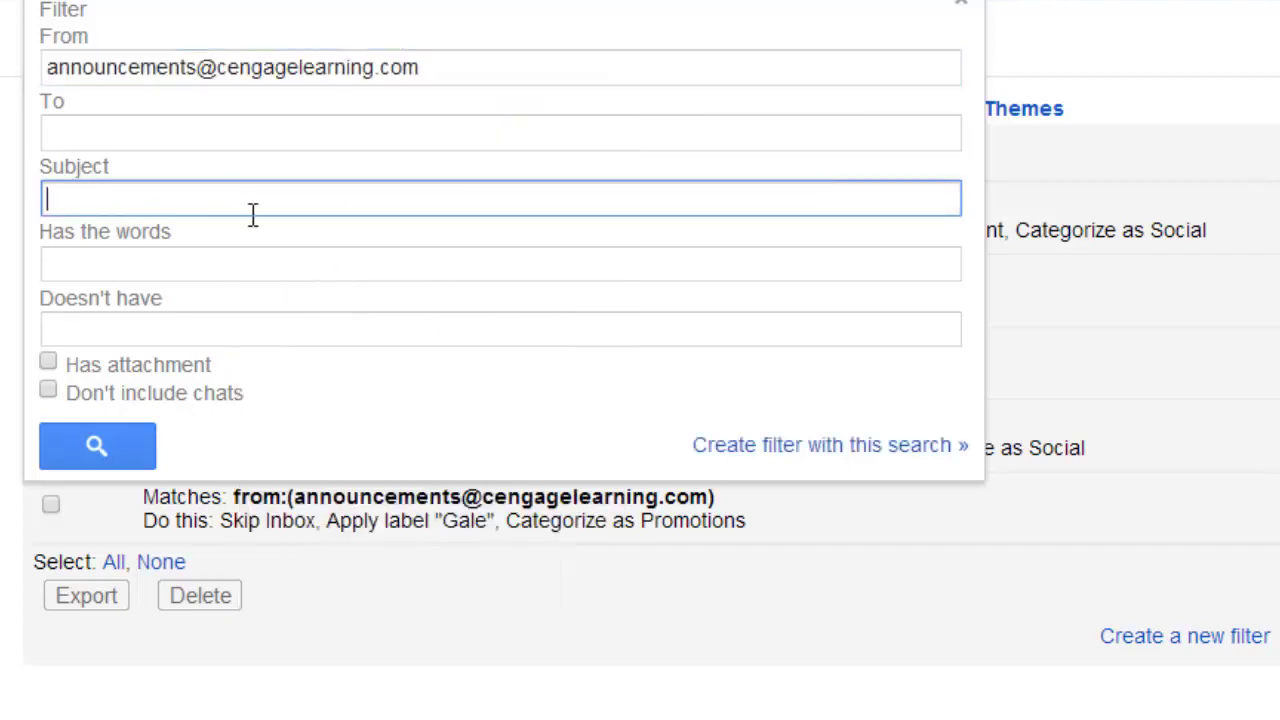
{"action": "left_click", "coordinate": [828, 446]}
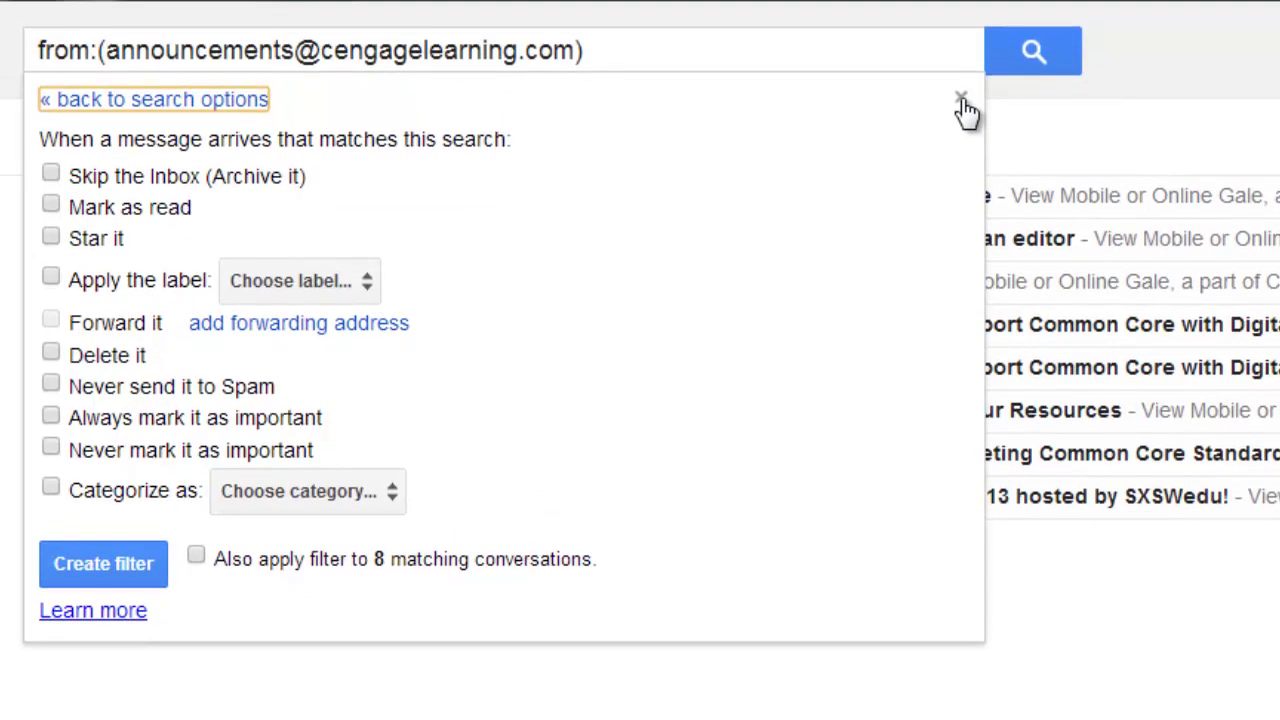
{"action": "left_click", "coordinate": [961, 101]}
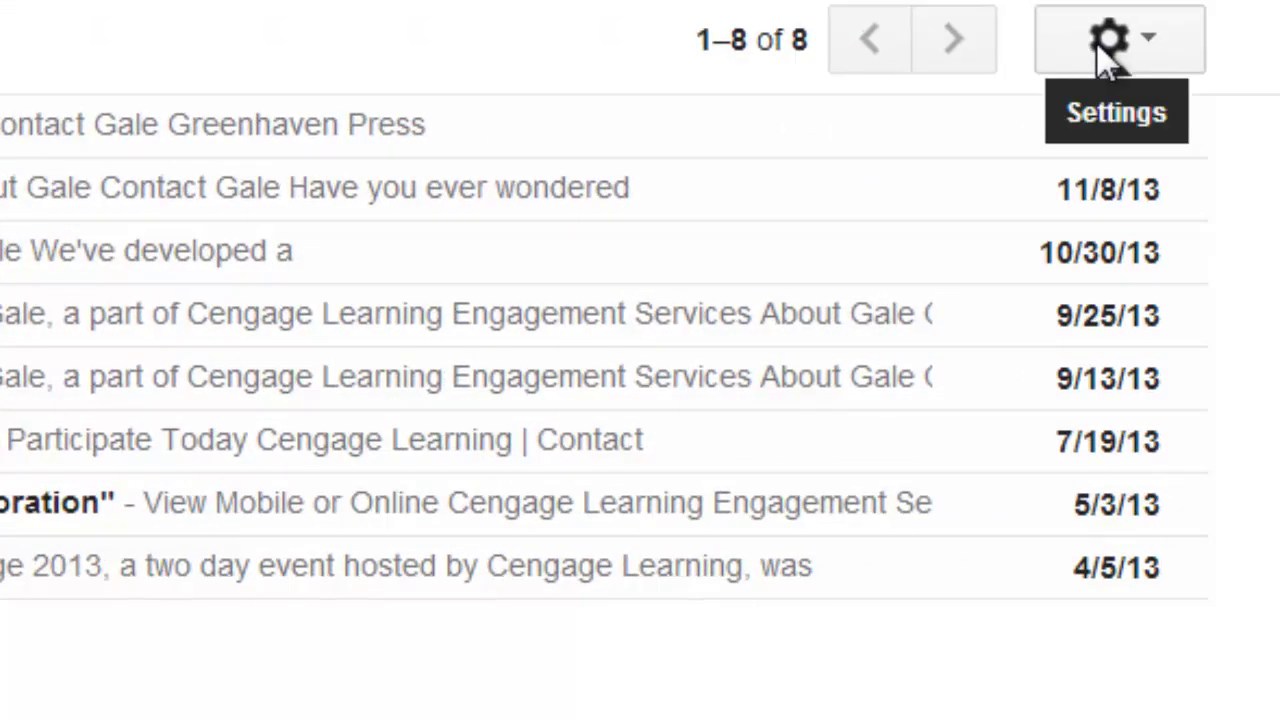
Step: Export the first Google+ filter from the mail settings and save it to the Desktop as mailFilters.xml
{"action": "left_click", "coordinate": [1145, 50]}
{"action": "left_click", "coordinate": [950, 440]}
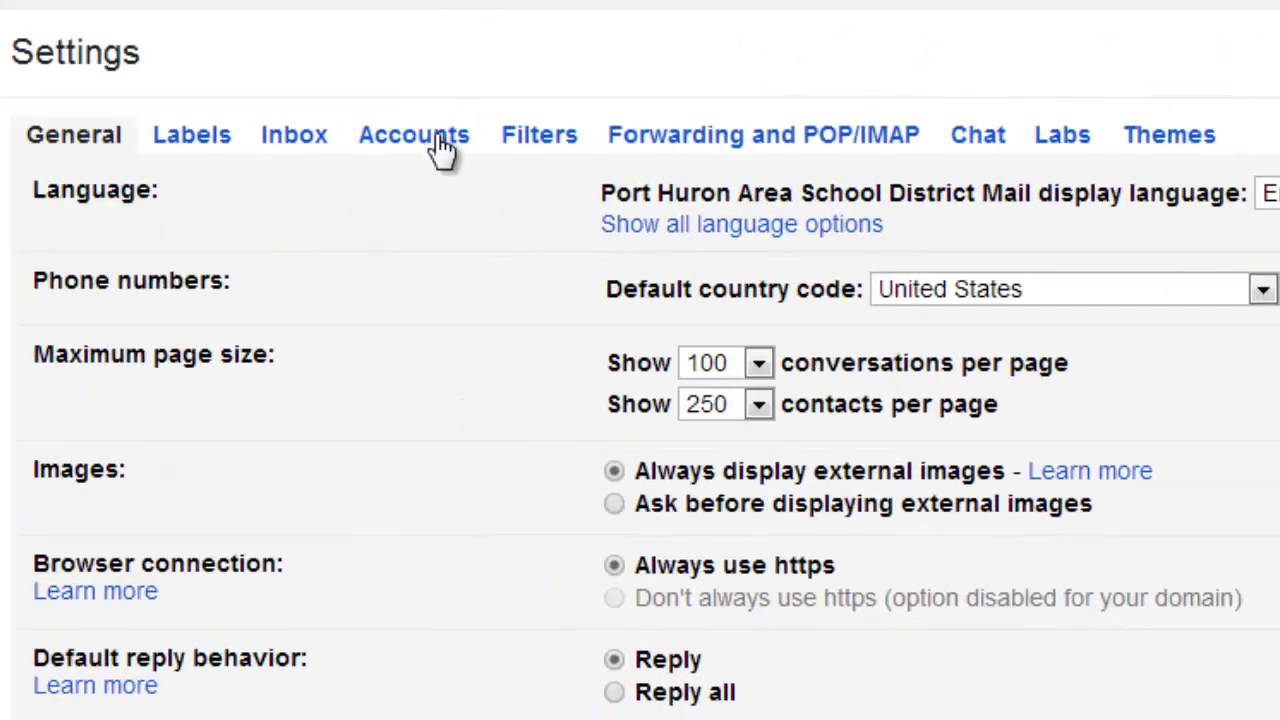
{"action": "left_click", "coordinate": [526, 149]}
{"action": "left_click", "coordinate": [43, 258]}
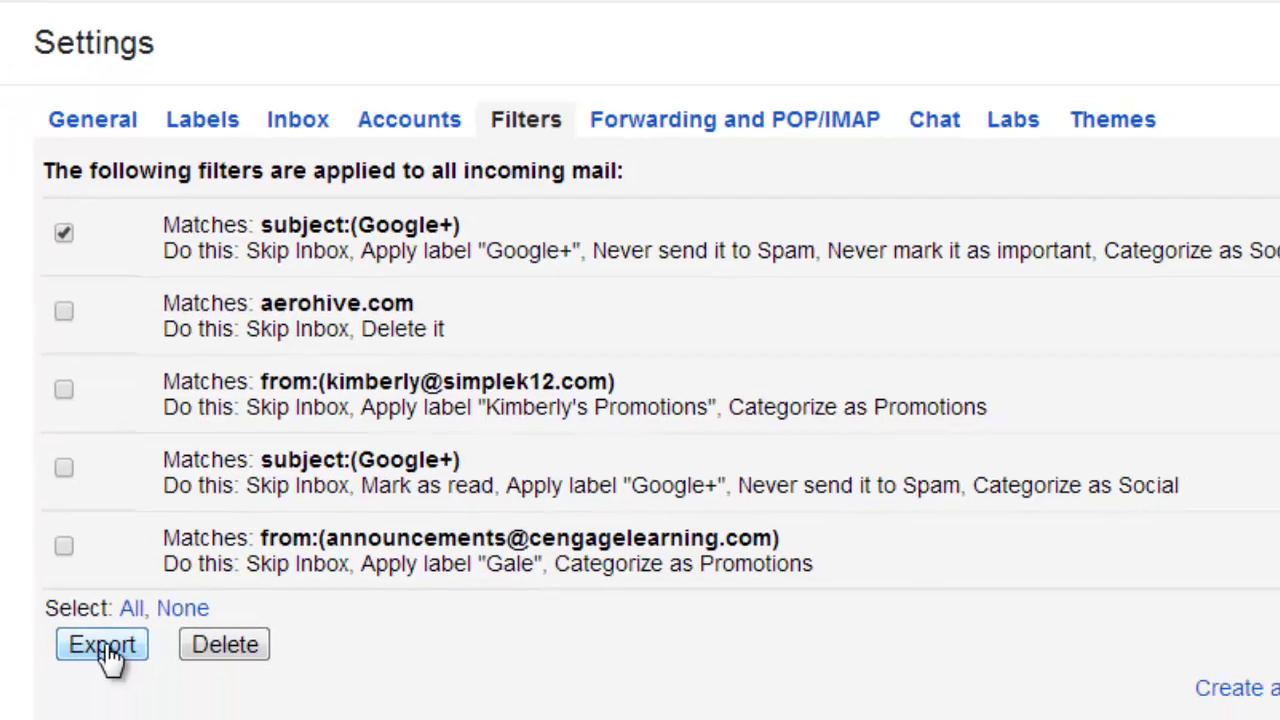
{"action": "left_click", "coordinate": [85, 700]}
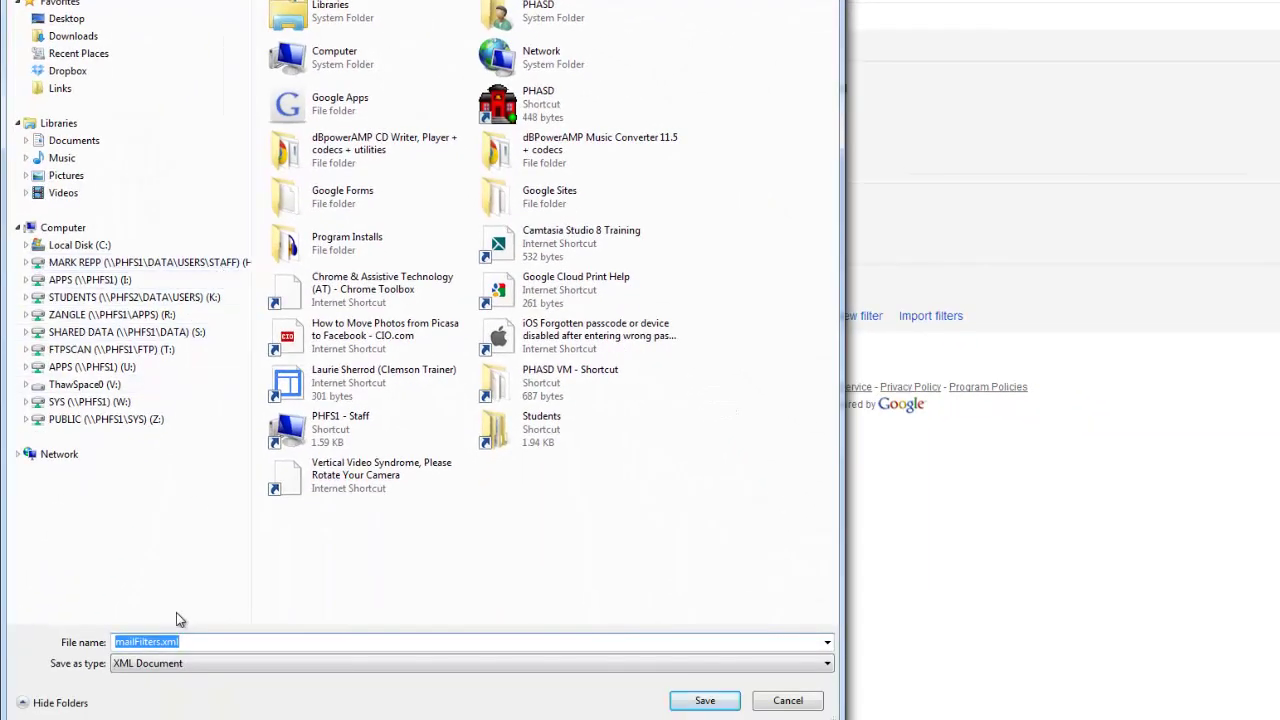
{"action": "left_click", "coordinate": [65, 24]}
{"action": "left_click", "coordinate": [704, 699]}
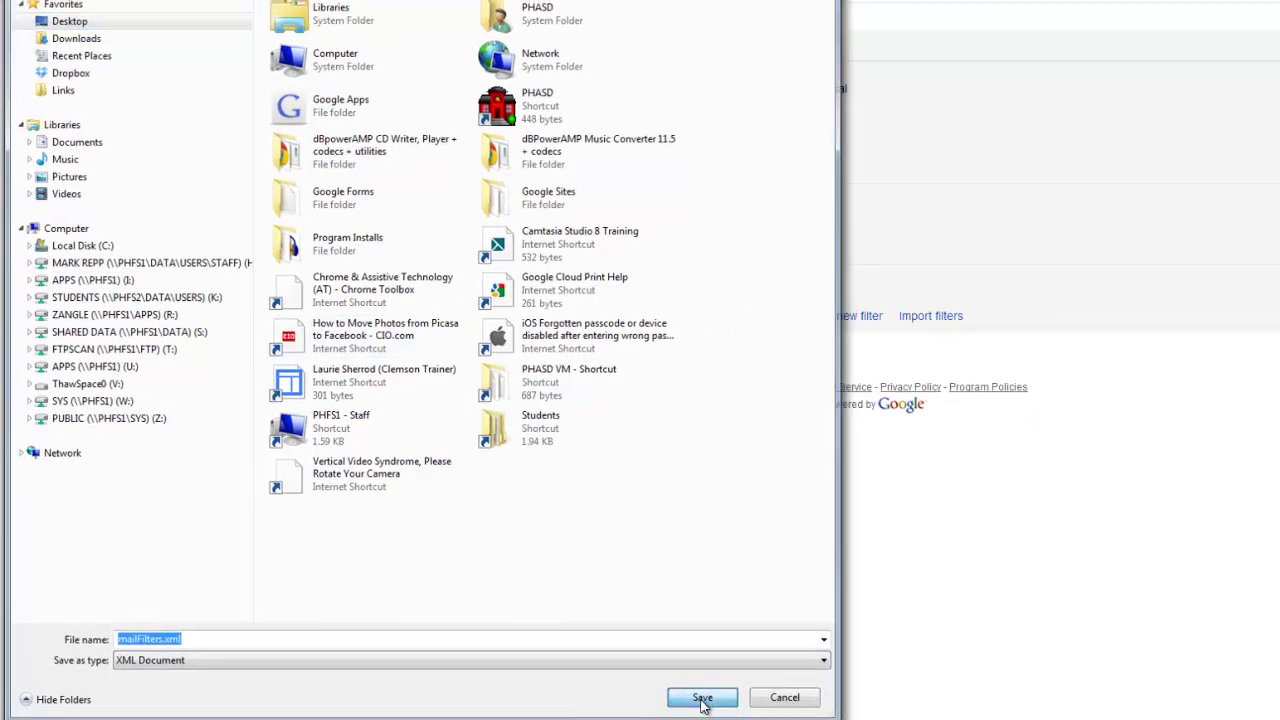
Step: Compose a new message to the intended contact with the subject "Please Import This Filter"
{"action": "left_click", "coordinate": [55, 28]}
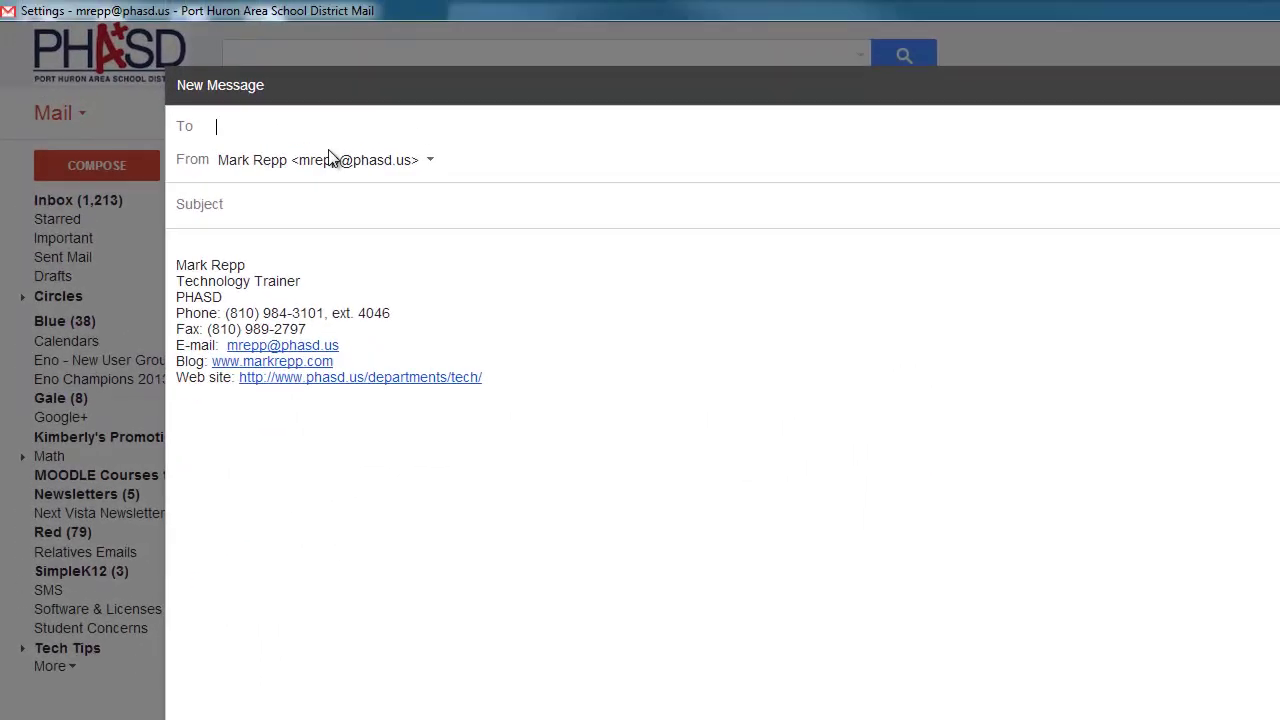
{"action": "type", "text": "amy"}
{"action": "left_click", "coordinate": [330, 212]}
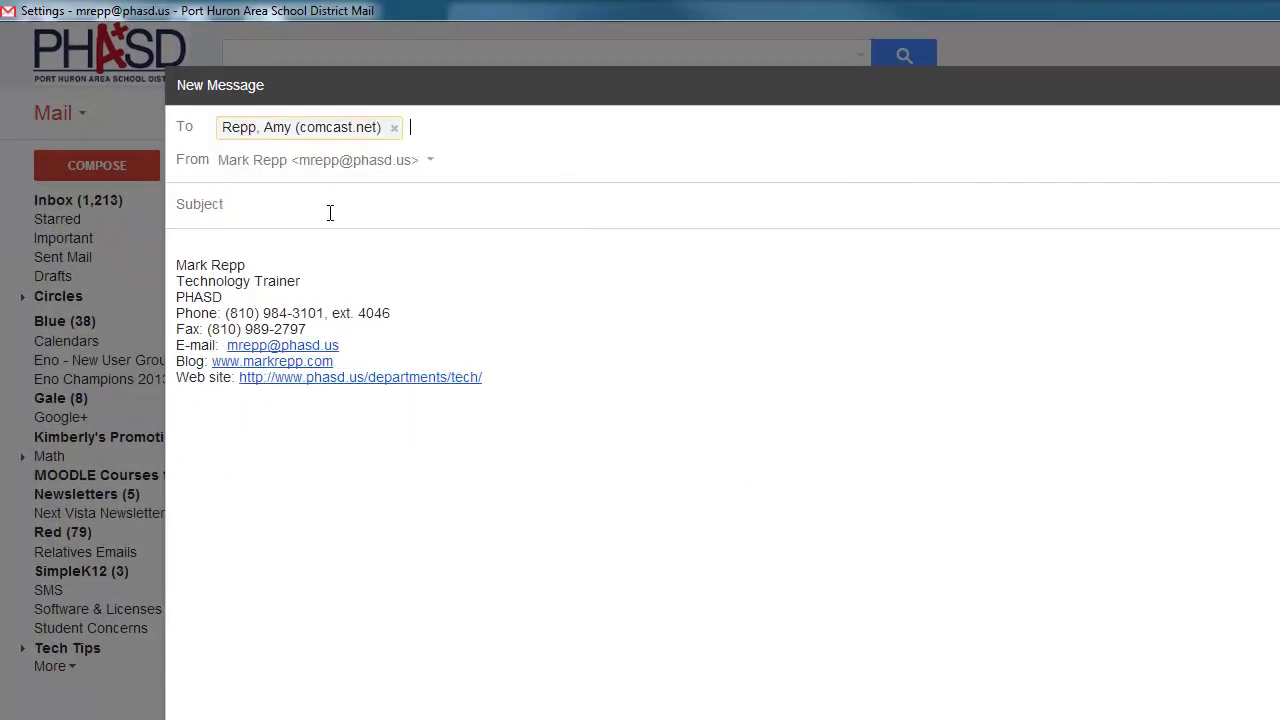
{"action": "left_click", "coordinate": [330, 212]}
{"action": "type", "text": "Please Import Th"}
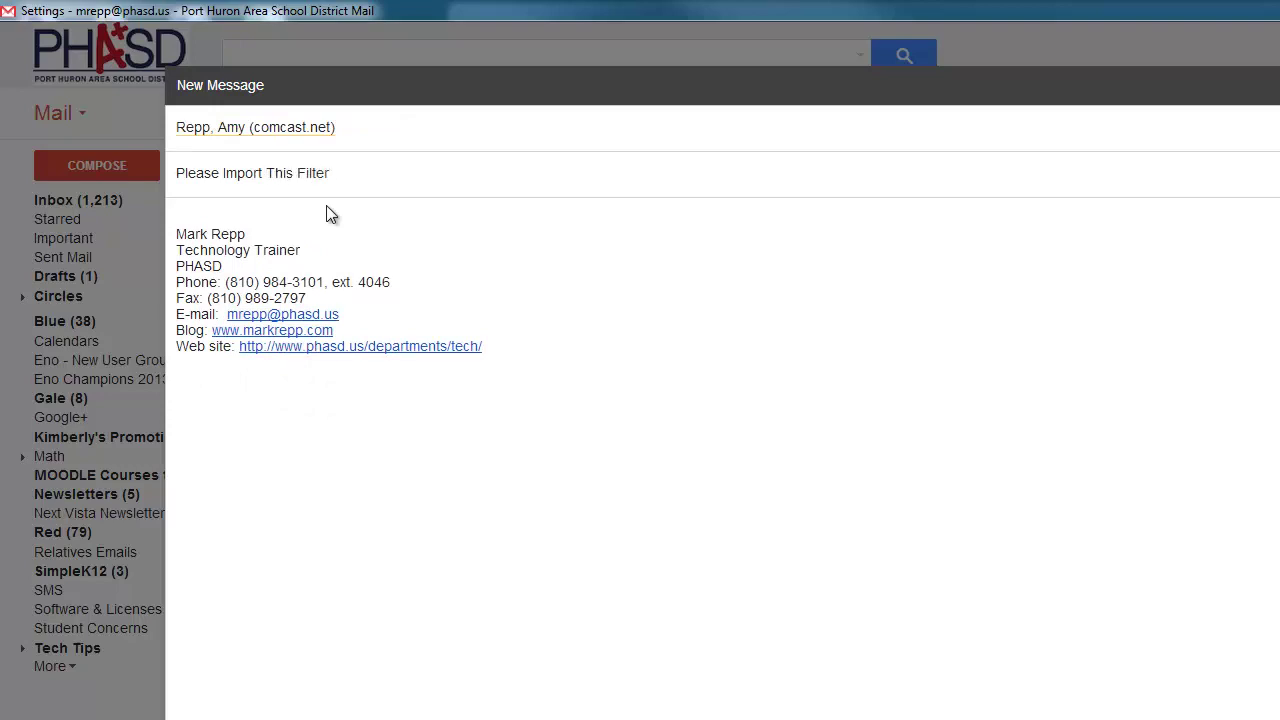
{"action": "type", "text": "is Filter"}
Step: Write "Just download this filter and then import it into your filters." above the signature and attach mailFilters.xml
{"action": "left_click", "coordinate": [258, 211]}
{"action": "type", "text": "Just download this filter and then import it into your filters."}
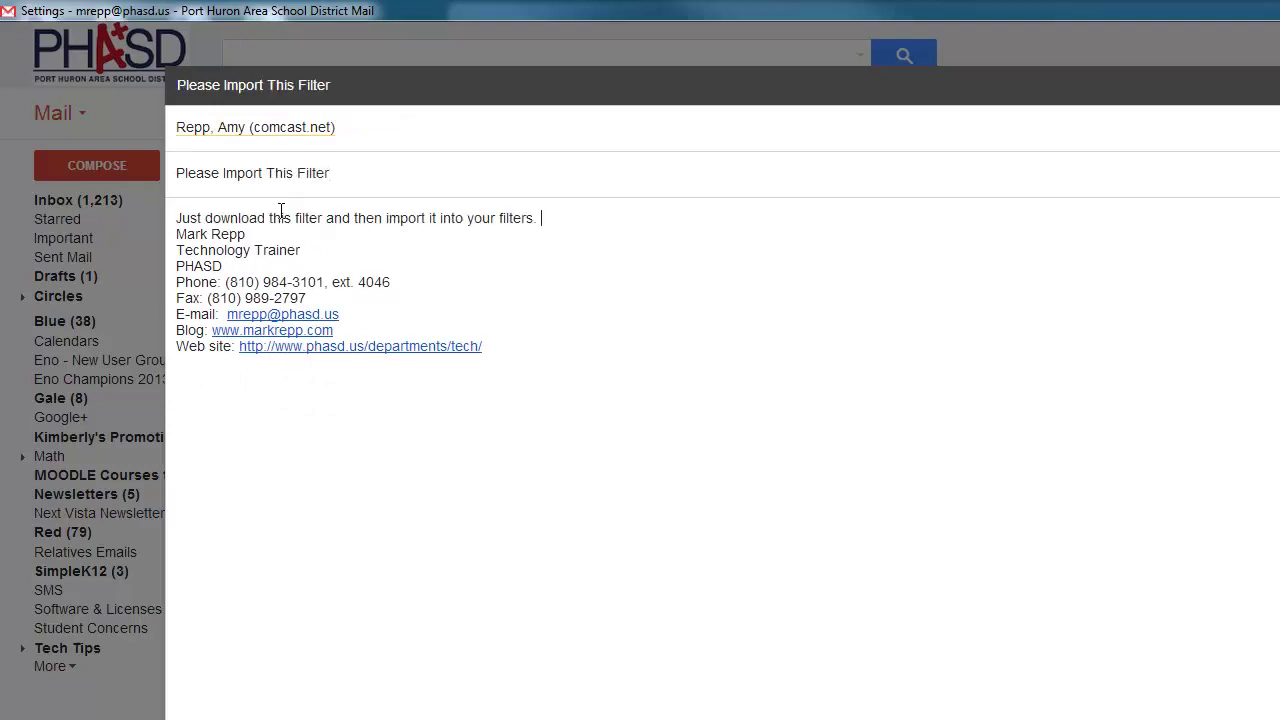
{"action": "key", "text": "Return"}
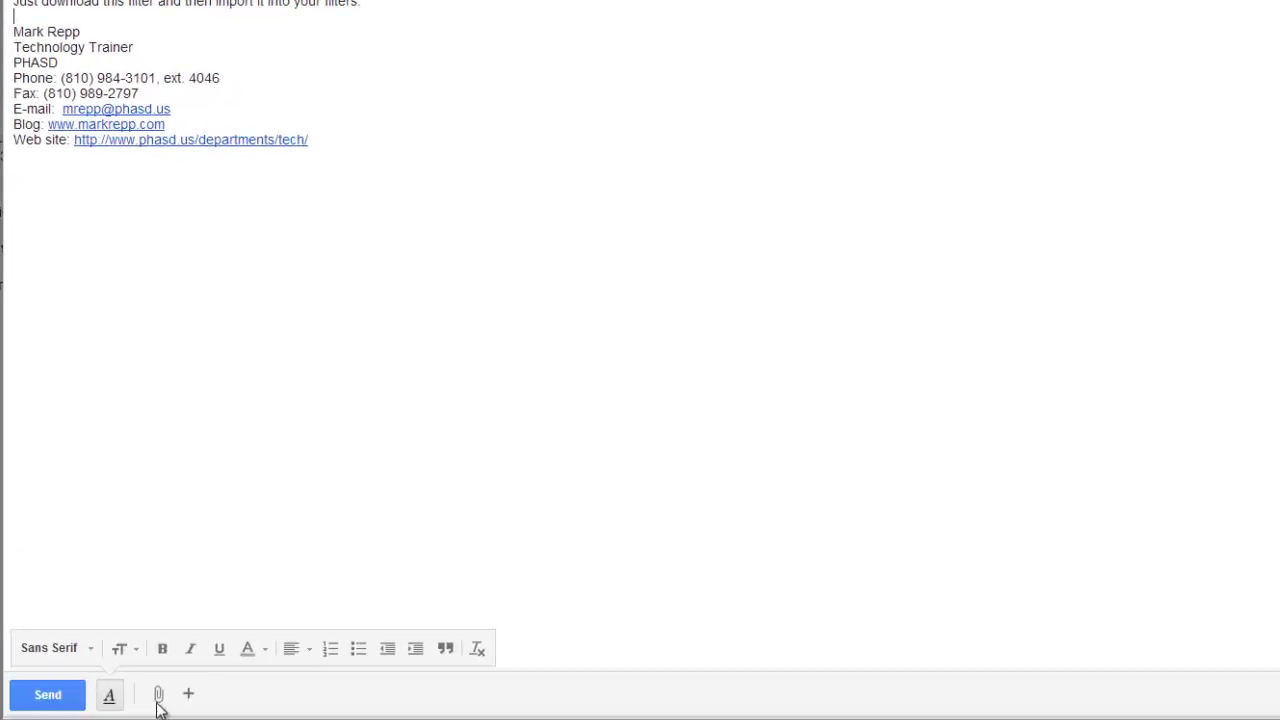
{"action": "left_click", "coordinate": [159, 697]}
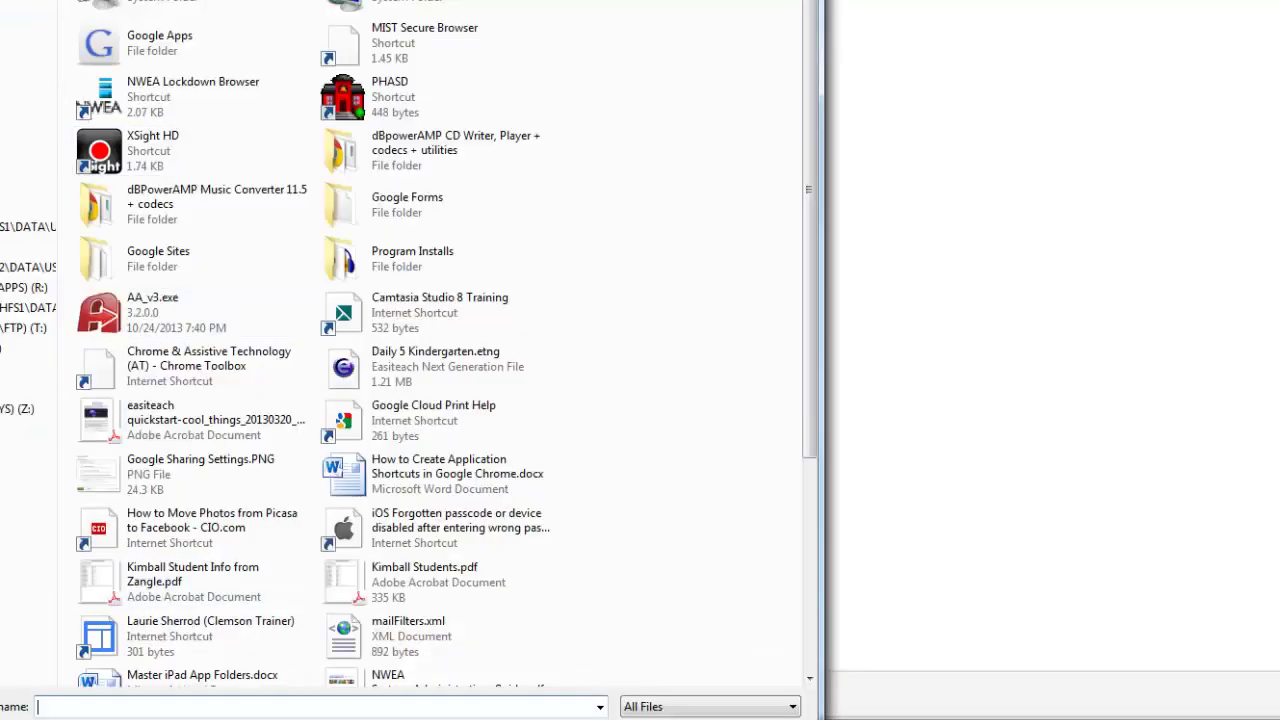
{"action": "left_click", "coordinate": [378, 642]}
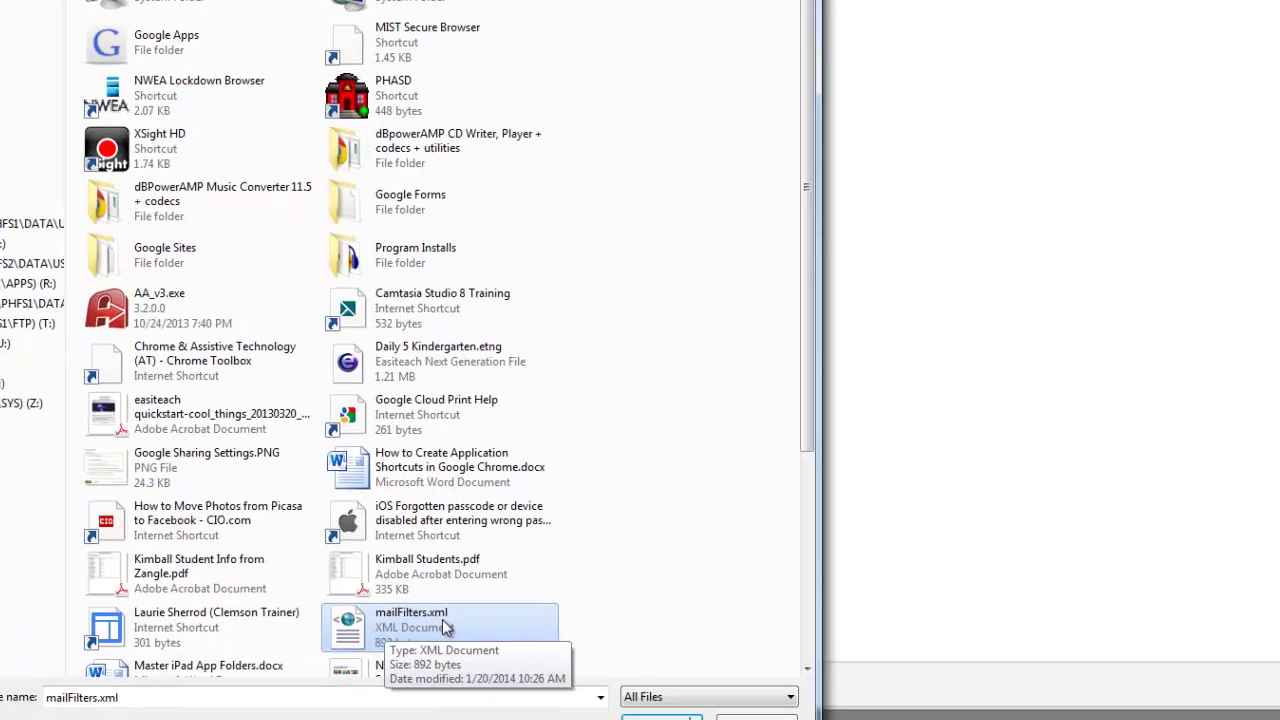
{"action": "left_click", "coordinate": [651, 695]}
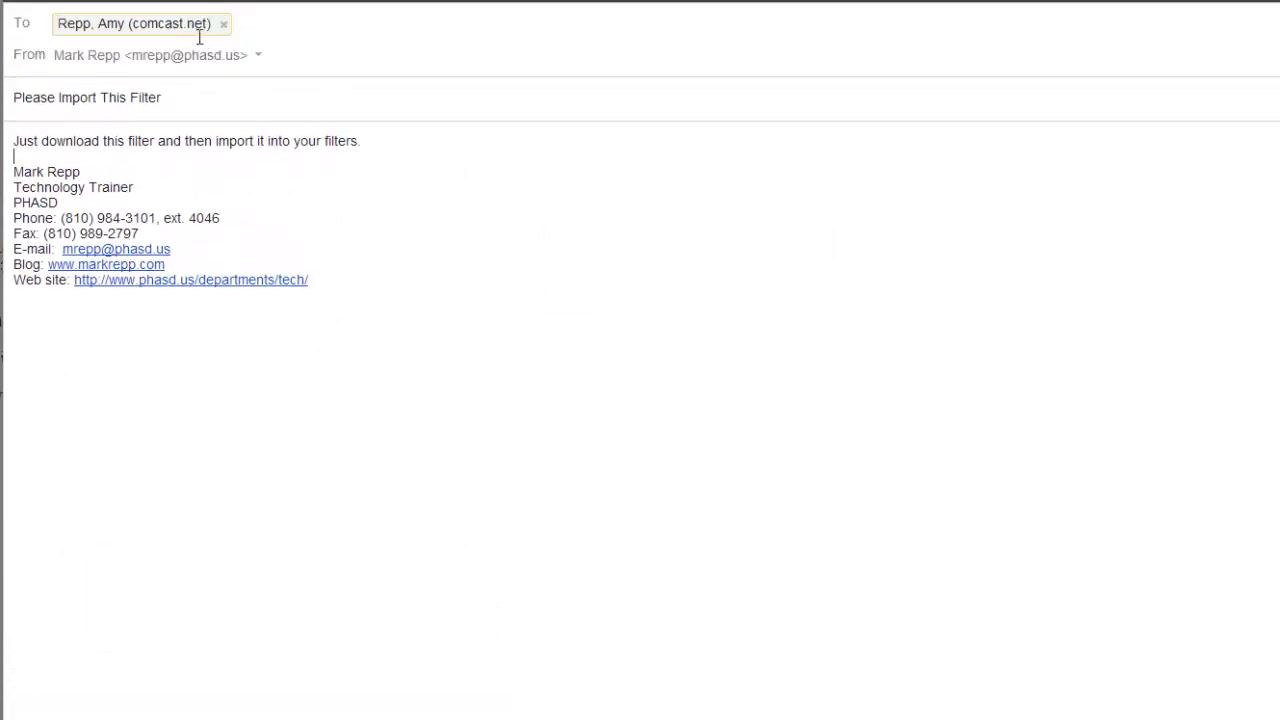
Step: Add the sender's own address as a second recipient and send the message
{"action": "left_click", "coordinate": [215, 20]}
{"action": "type", "text": "mrepp"}
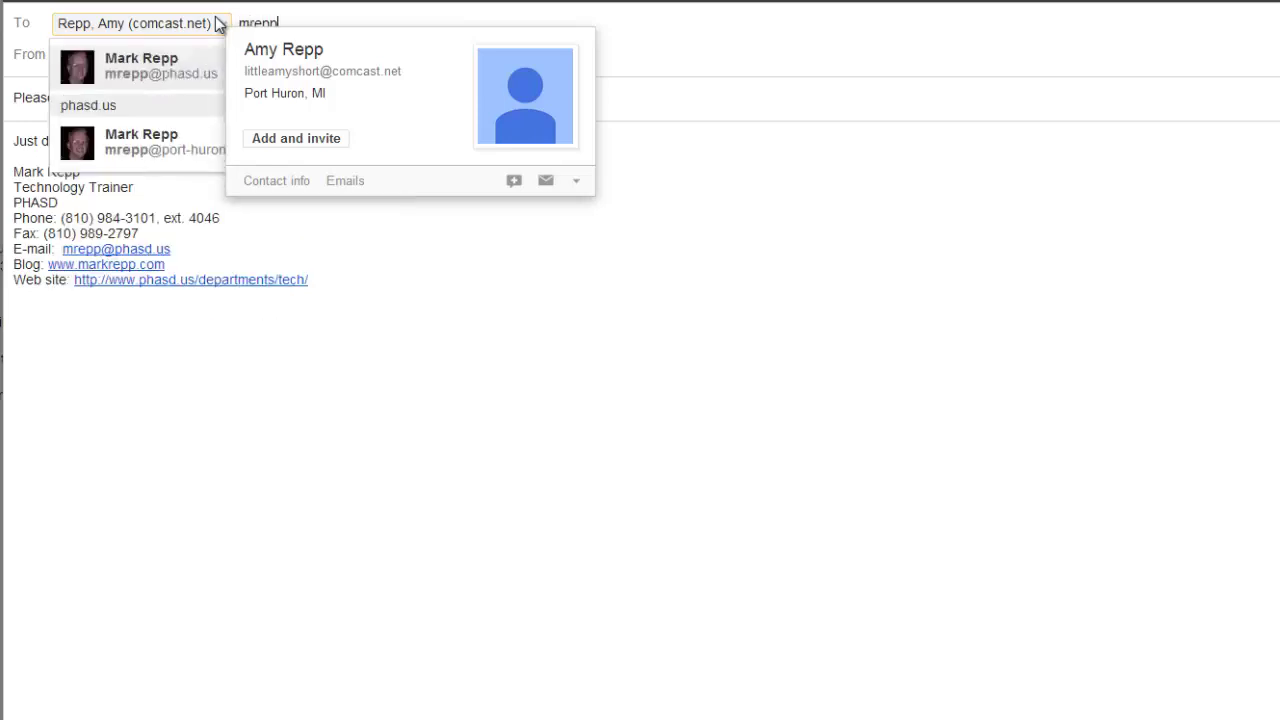
{"action": "left_click", "coordinate": [178, 63]}
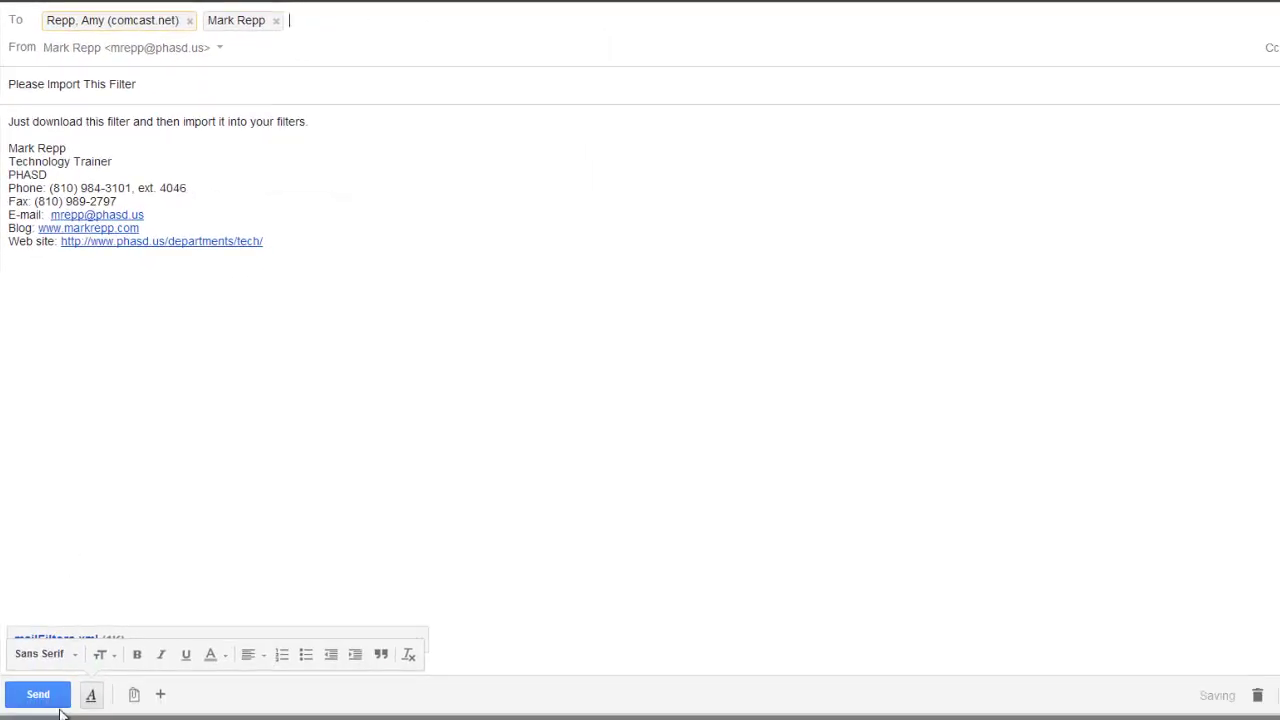
{"action": "left_click", "coordinate": [43, 694]}
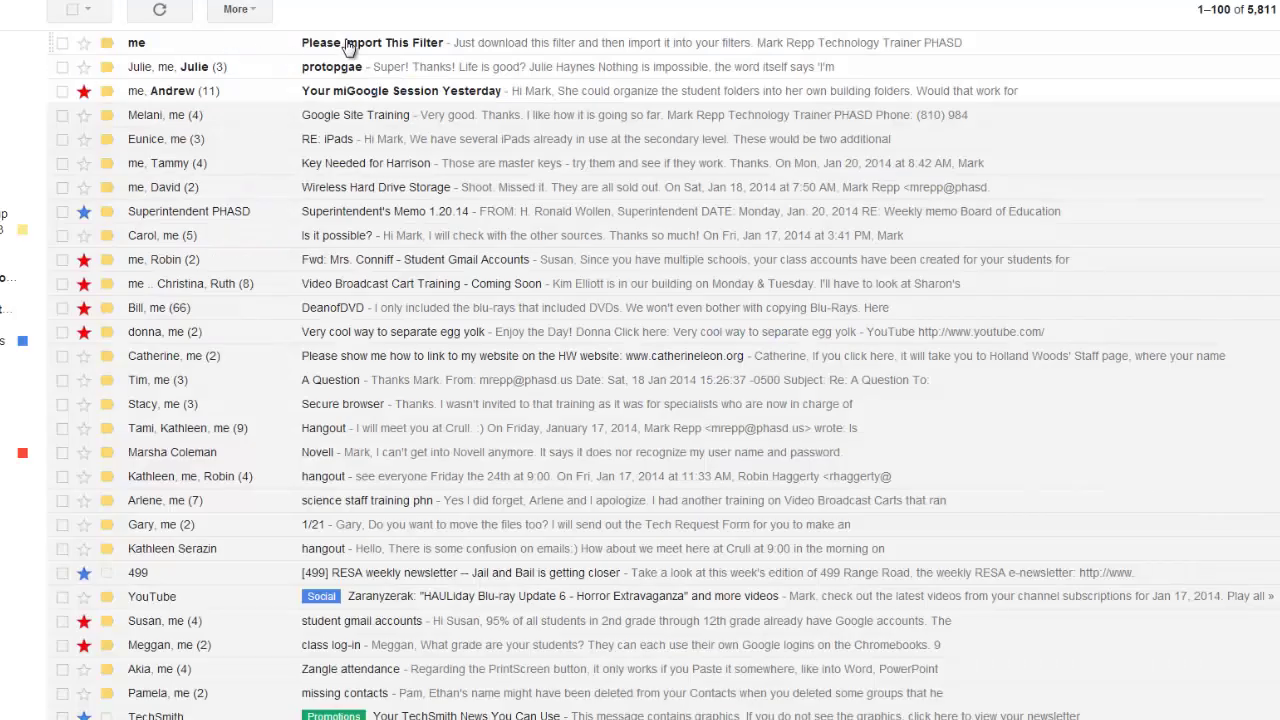
Step: Open the received "Please Import This Filter" message and save its attachment to the Desktop as mailFilters (1).xml
{"action": "left_click", "coordinate": [395, 43]}
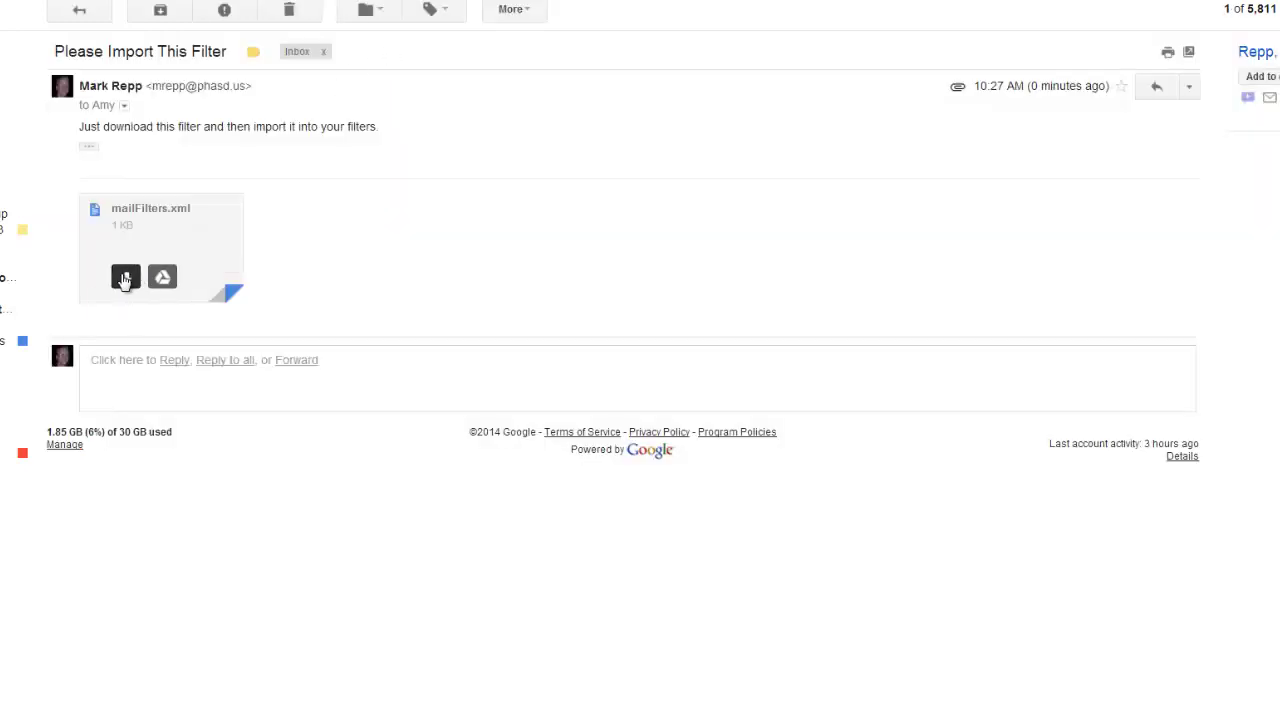
{"action": "left_click", "coordinate": [123, 278]}
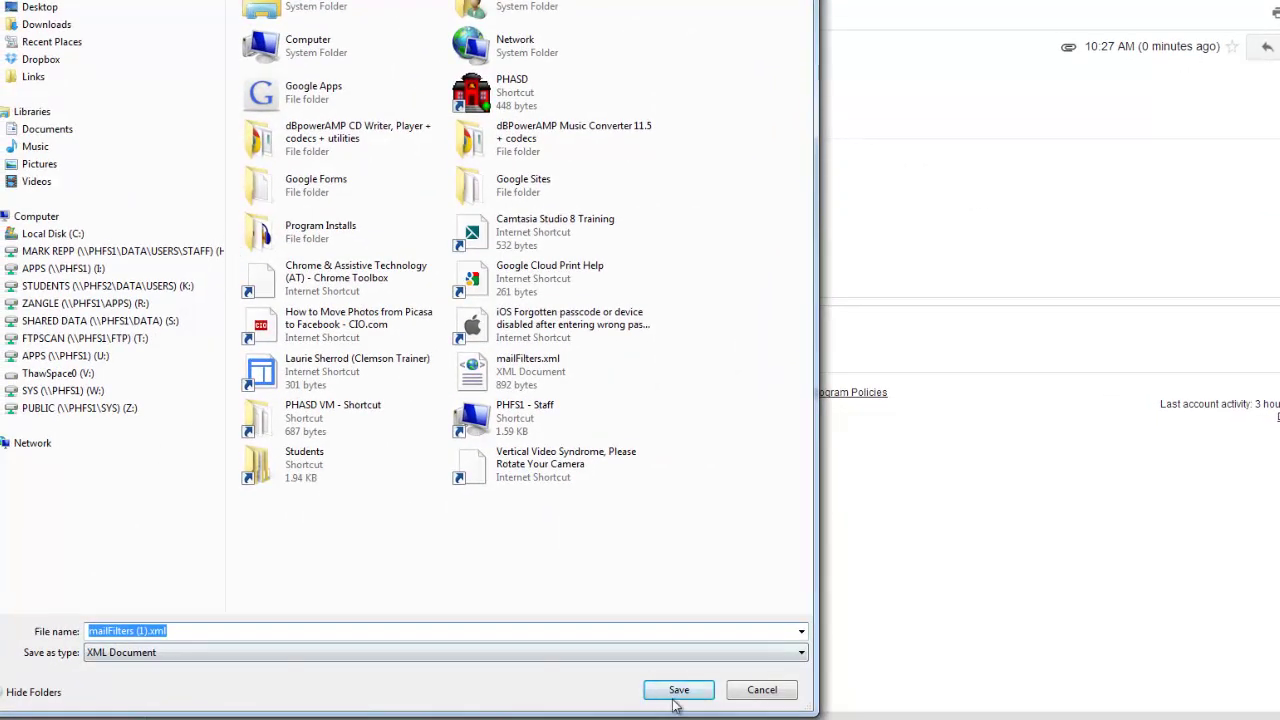
{"action": "left_click", "coordinate": [679, 690]}
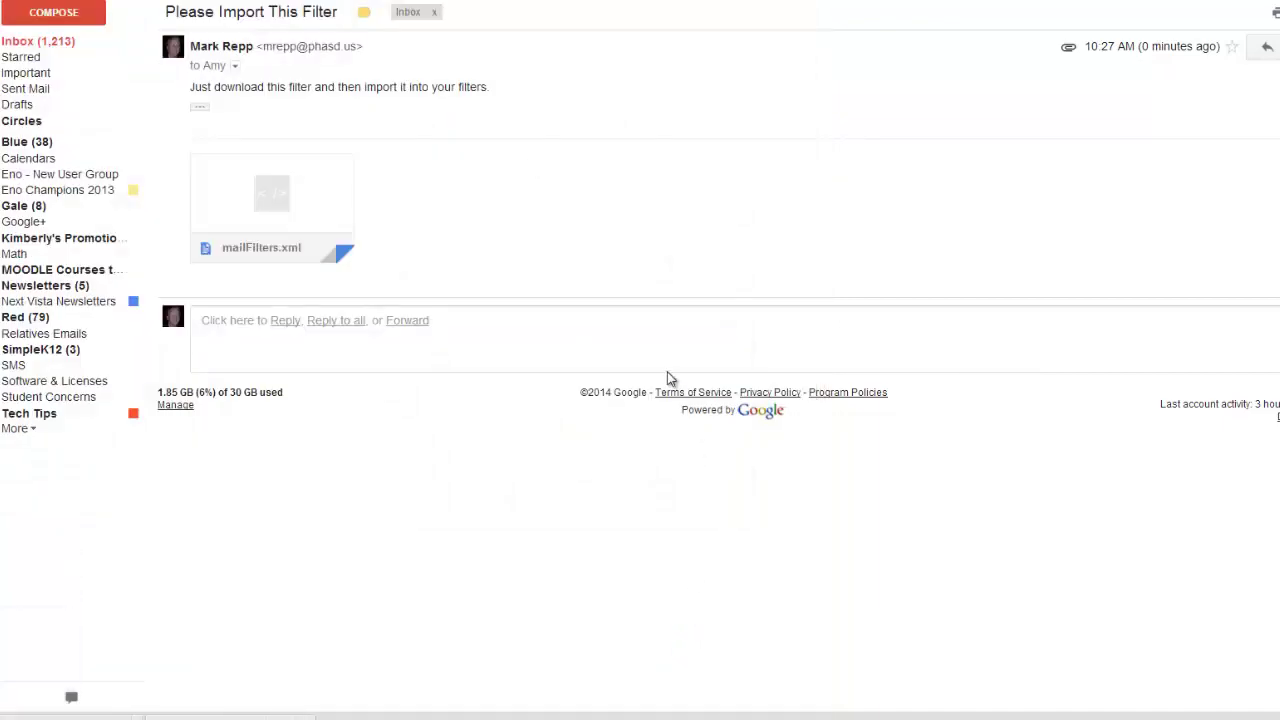
Step: Start a filter import in the mail settings and load the filters from mailFilters (1).xml
{"action": "left_click", "coordinate": [1214, 31]}
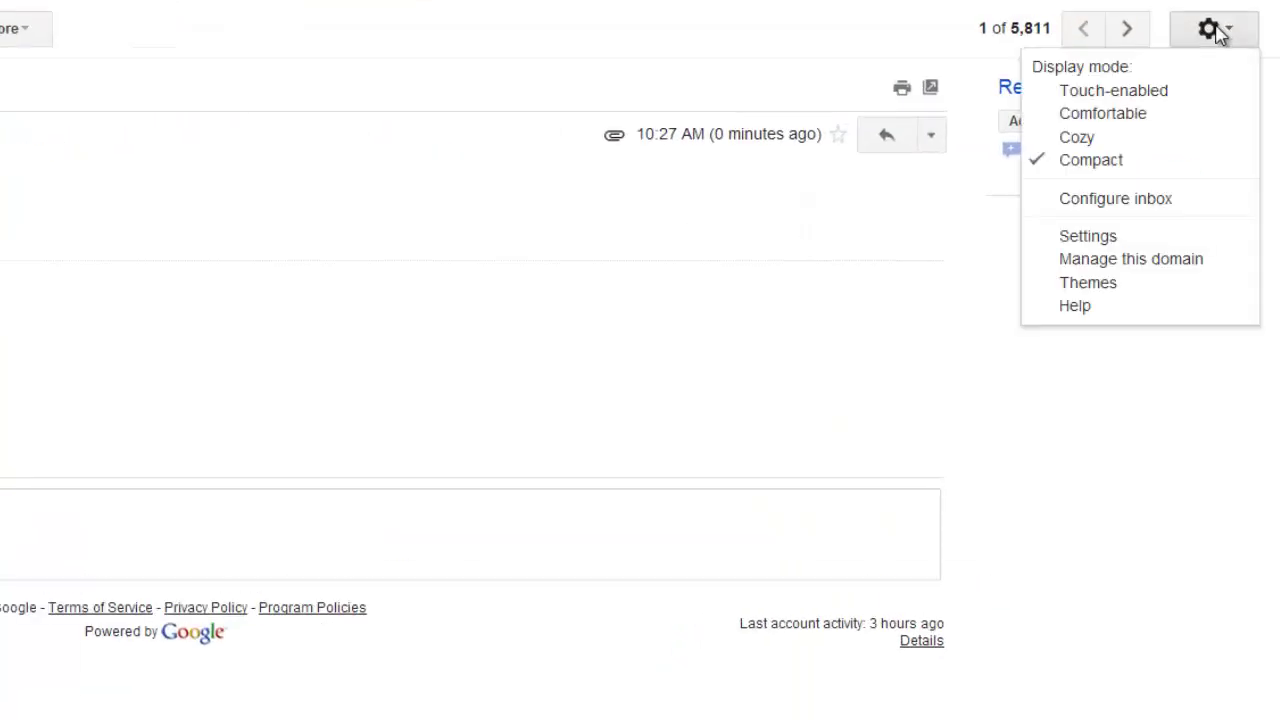
{"action": "left_click", "coordinate": [1114, 240]}
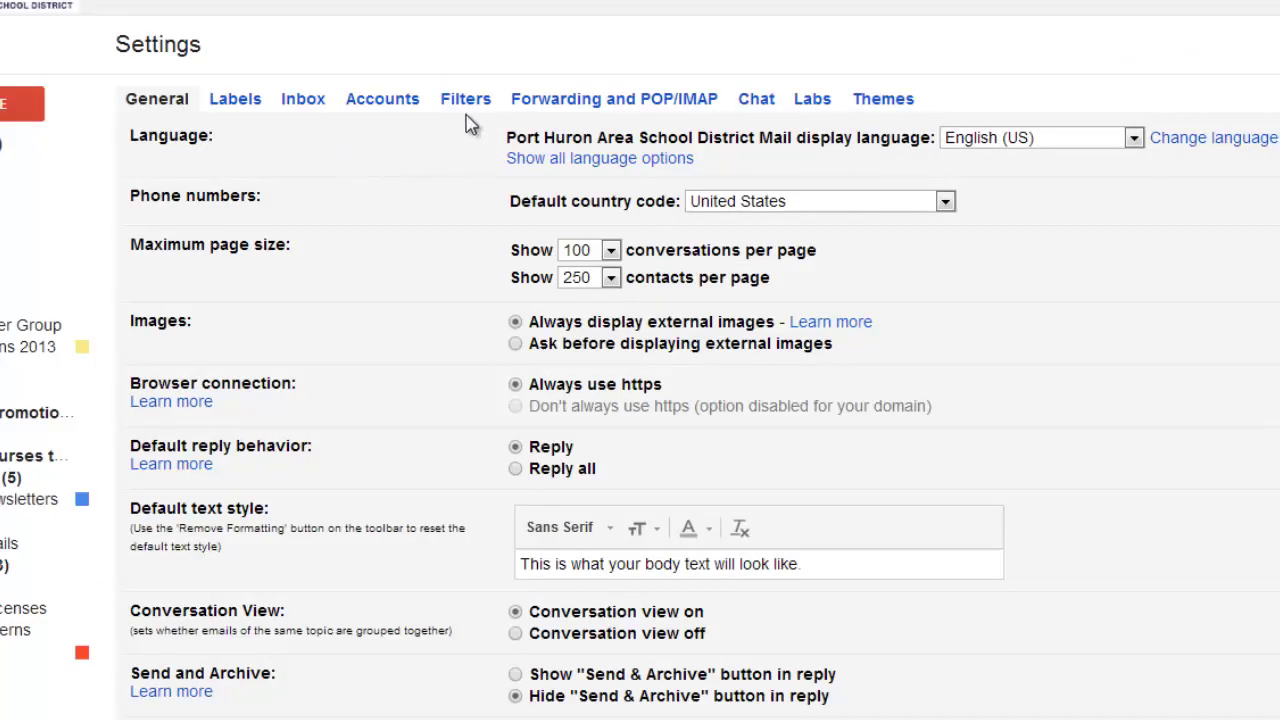
{"action": "left_click", "coordinate": [465, 98]}
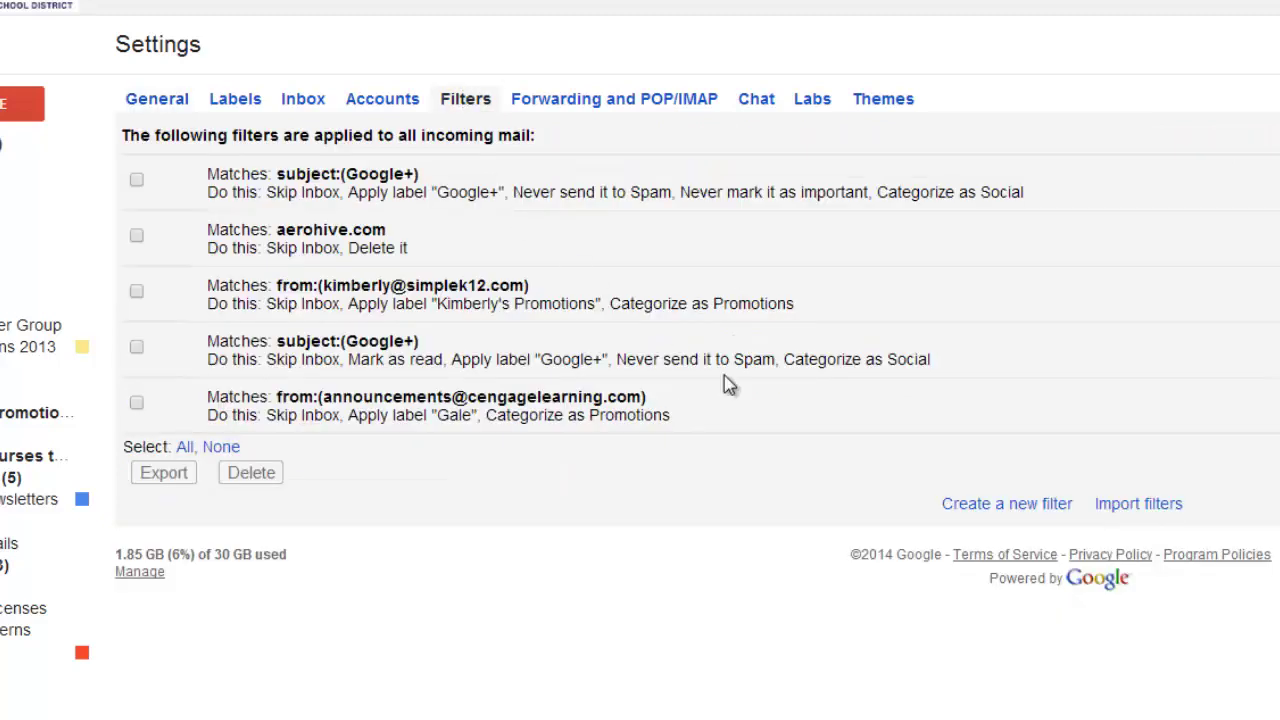
{"action": "left_click", "coordinate": [1140, 504]}
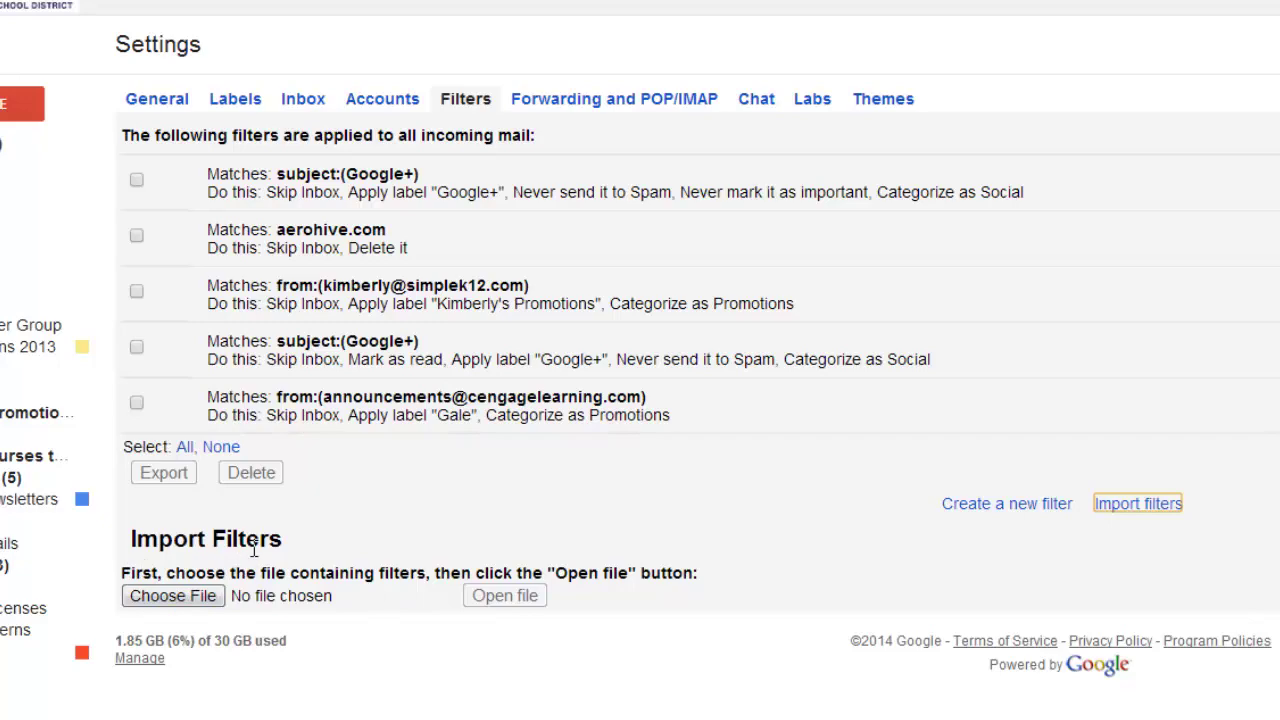
{"action": "left_click", "coordinate": [166, 605]}
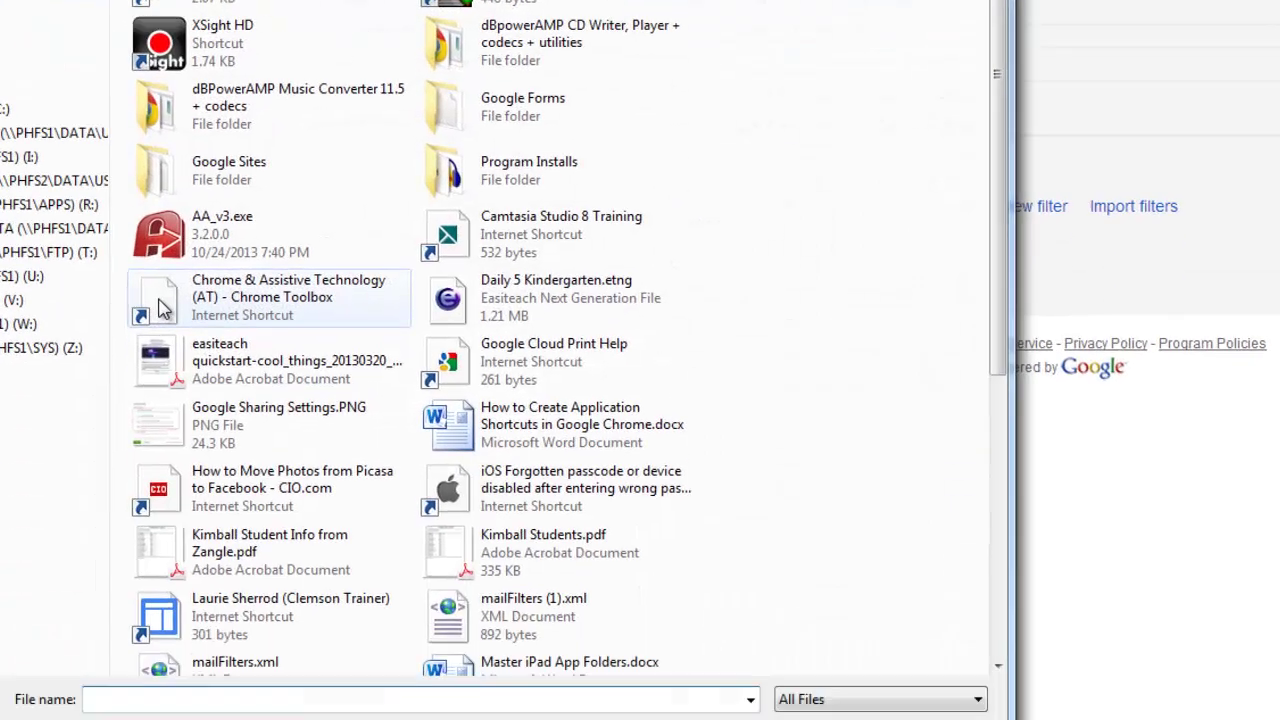
{"action": "left_click", "coordinate": [507, 590]}
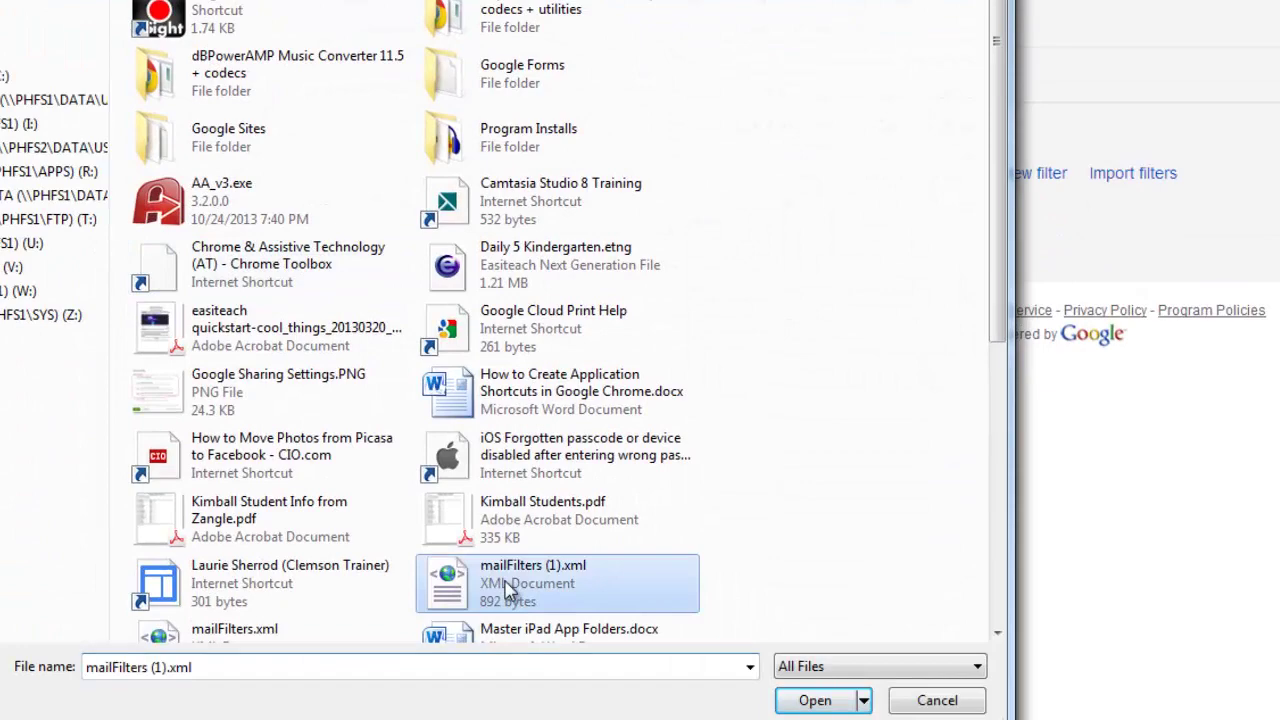
{"action": "left_click", "coordinate": [815, 700]}
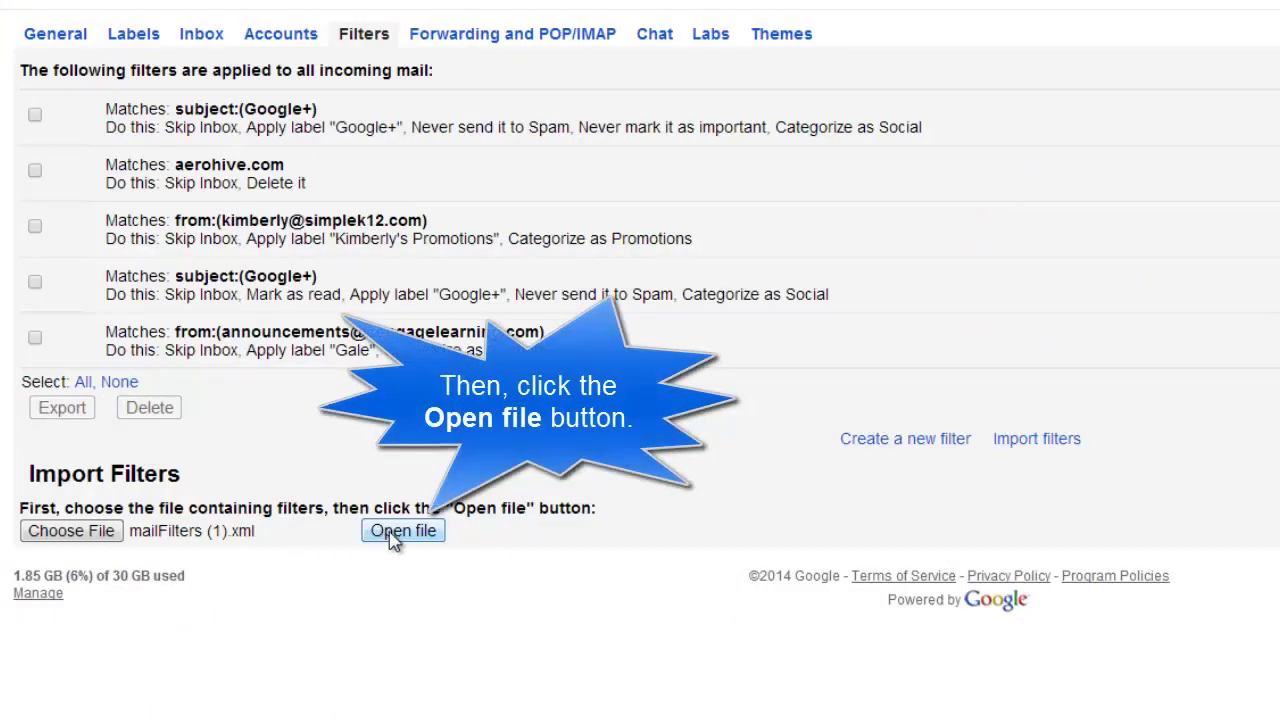
{"action": "left_click", "coordinate": [403, 608]}
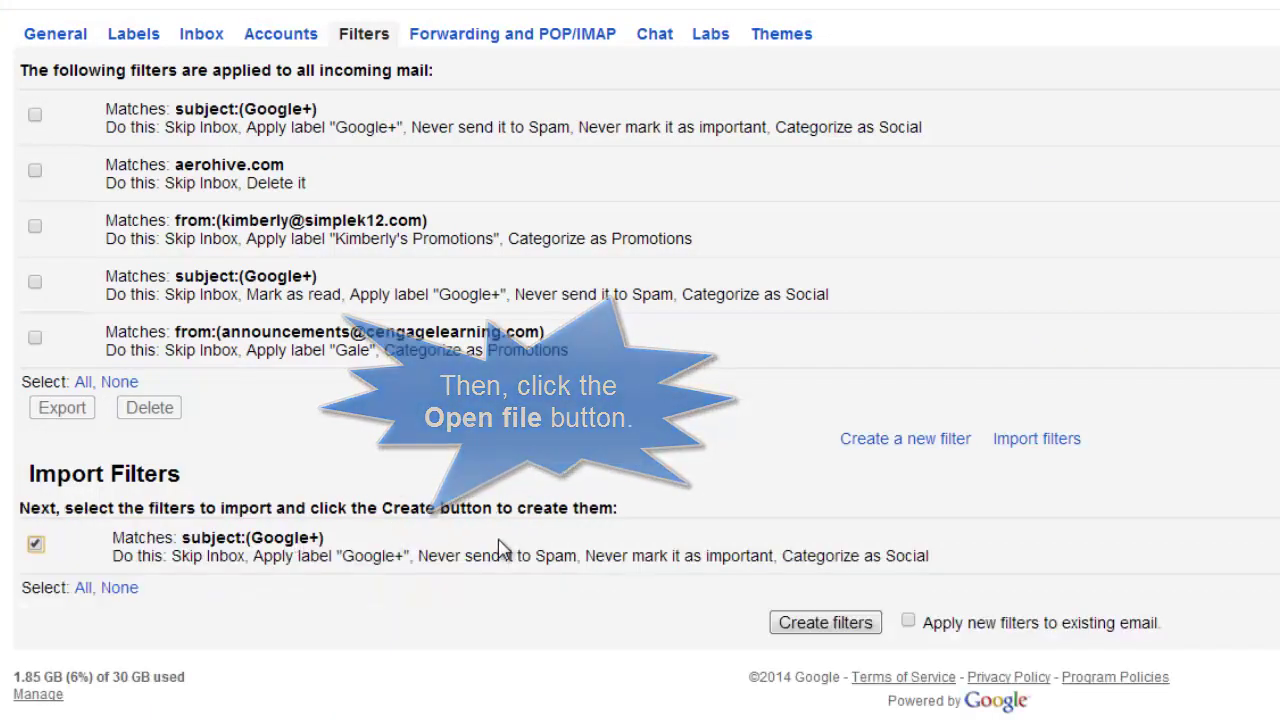